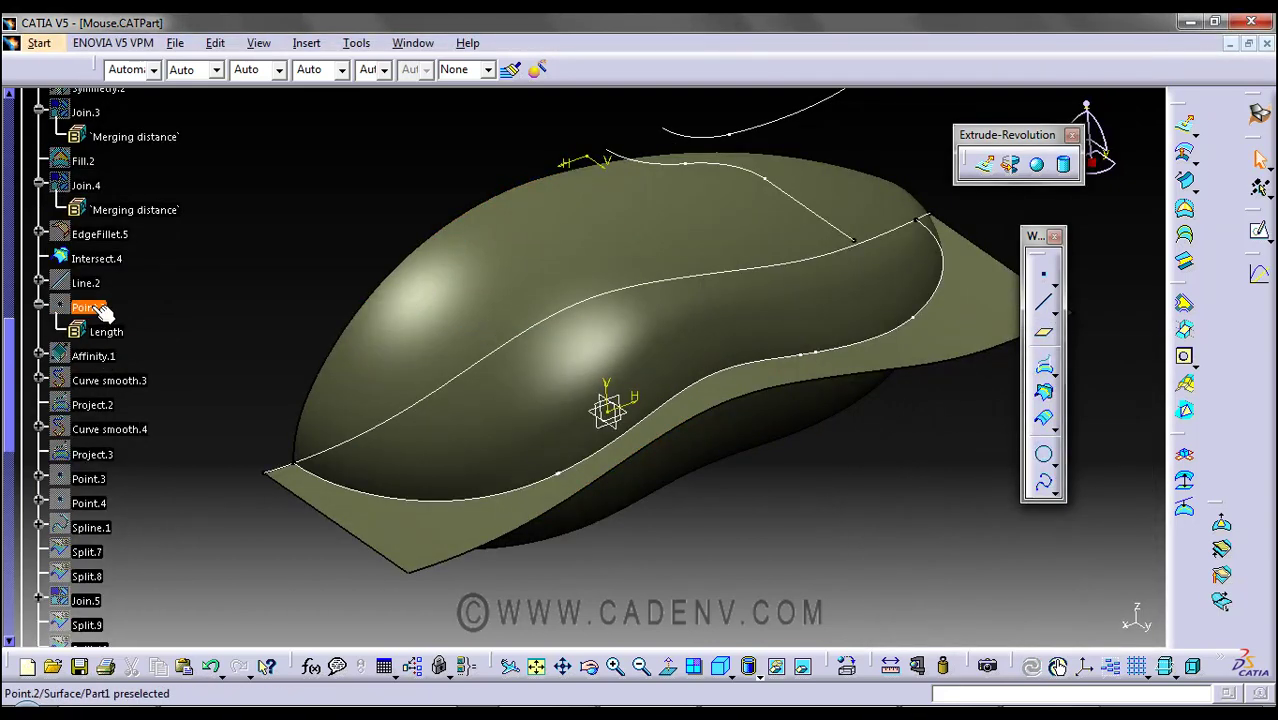
Show Line.2 and open its definition to examine the points it connects, leaving without changes
click(100, 283)
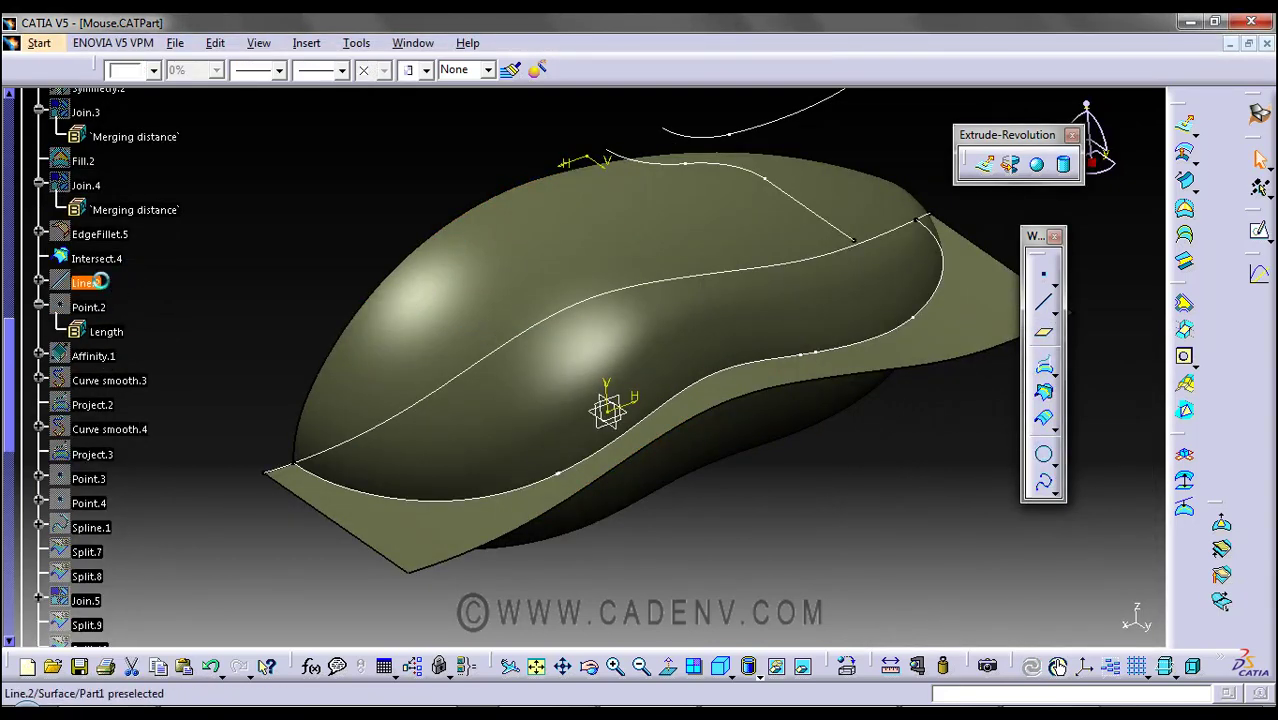
middle_drag(622, 508, 499, 374)
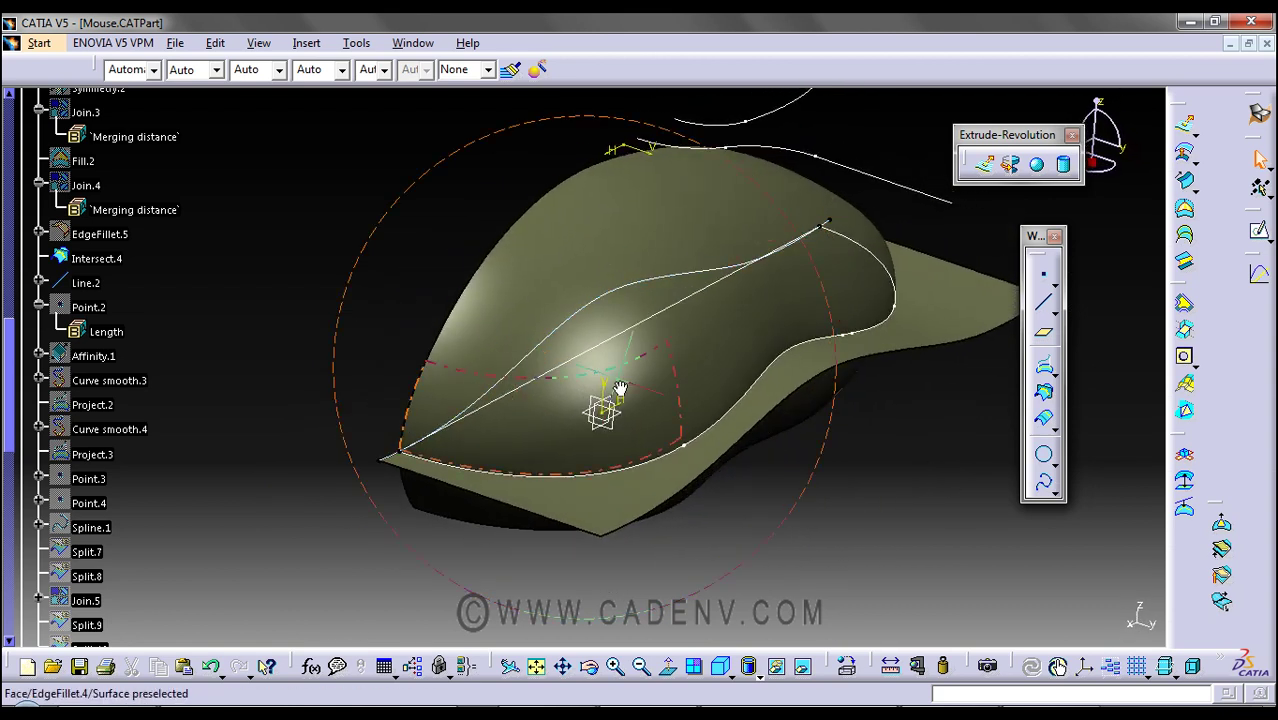
middle_drag(620, 388, 596, 354)
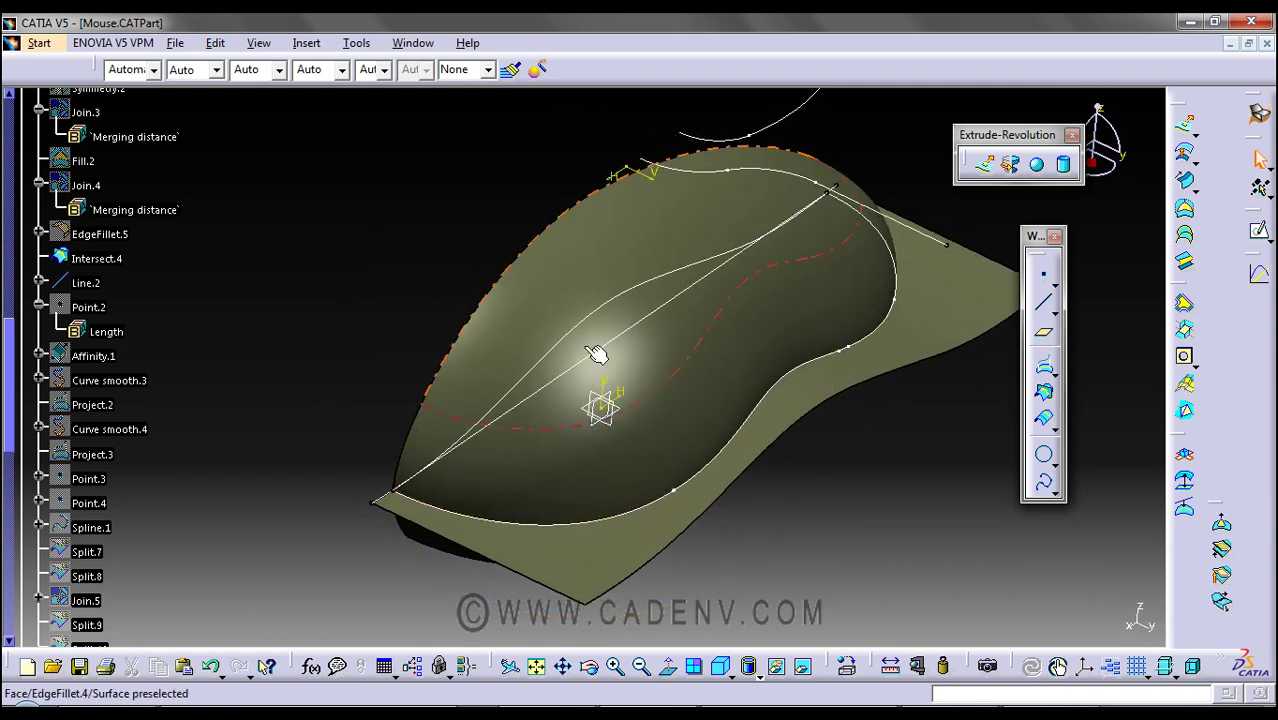
double_click(598, 365)
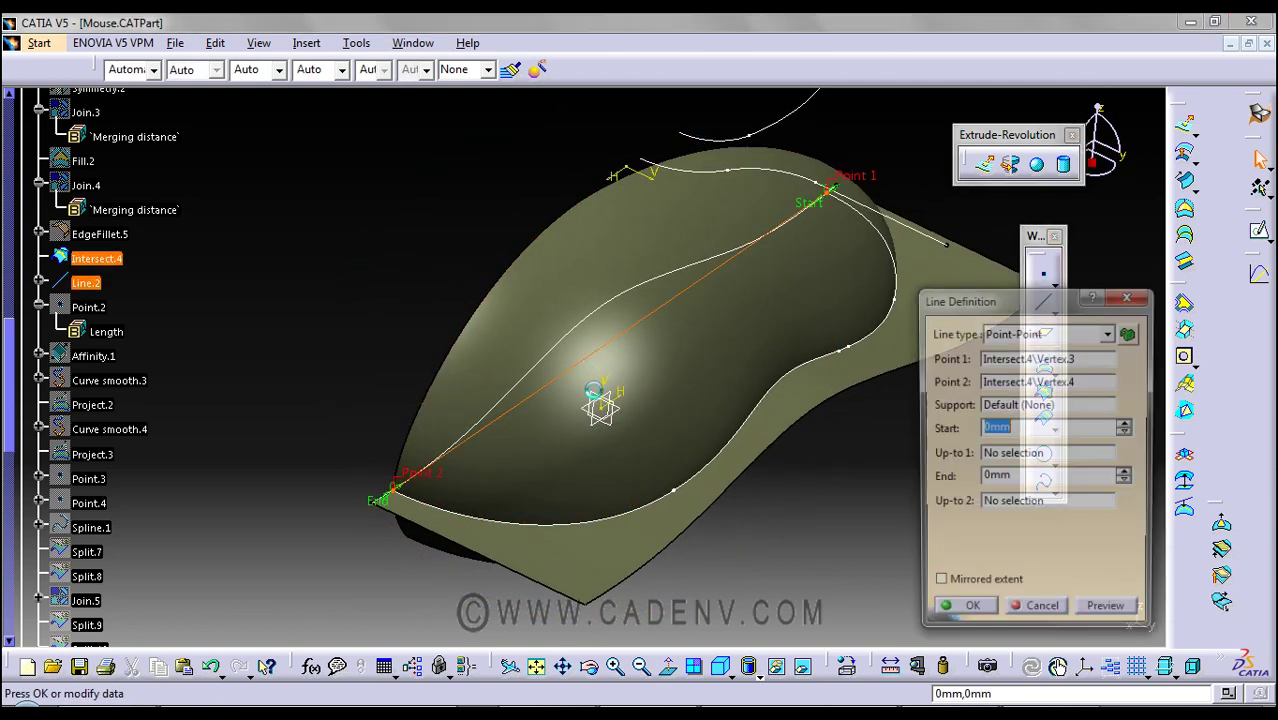
middle_drag(528, 494, 457, 472)
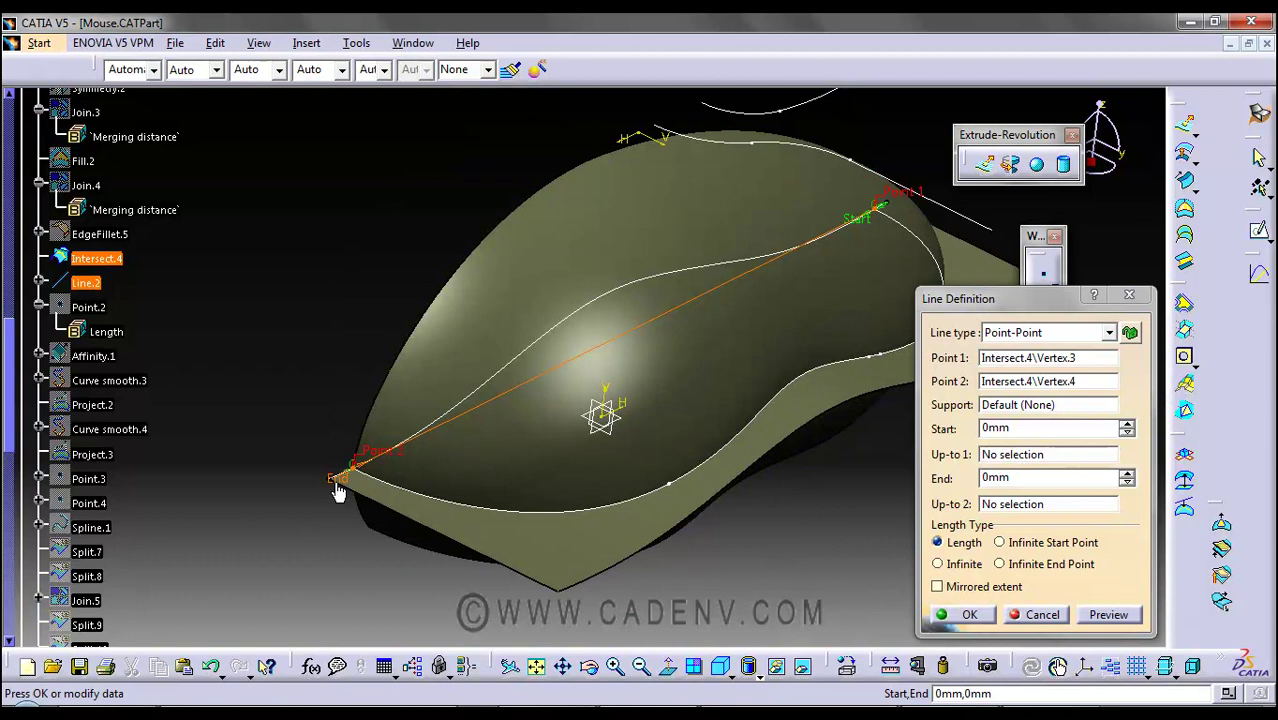
click(1036, 614)
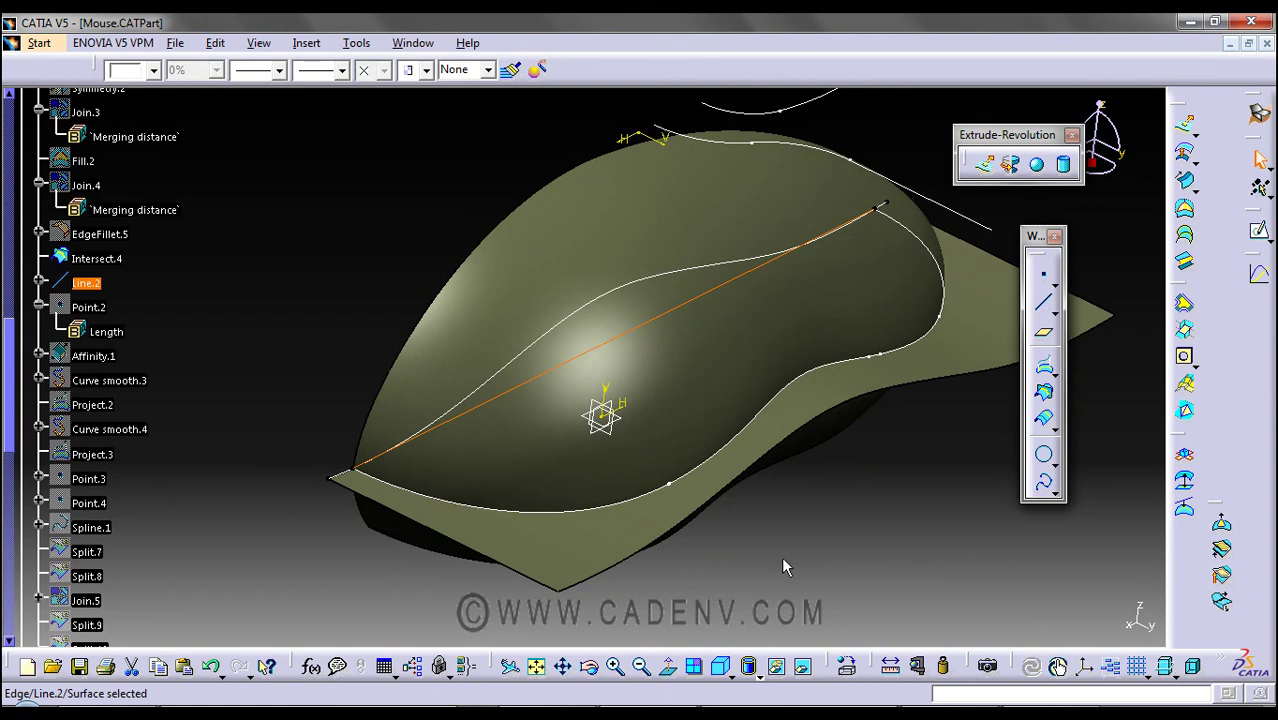
middle_drag(781, 556, 792, 558)
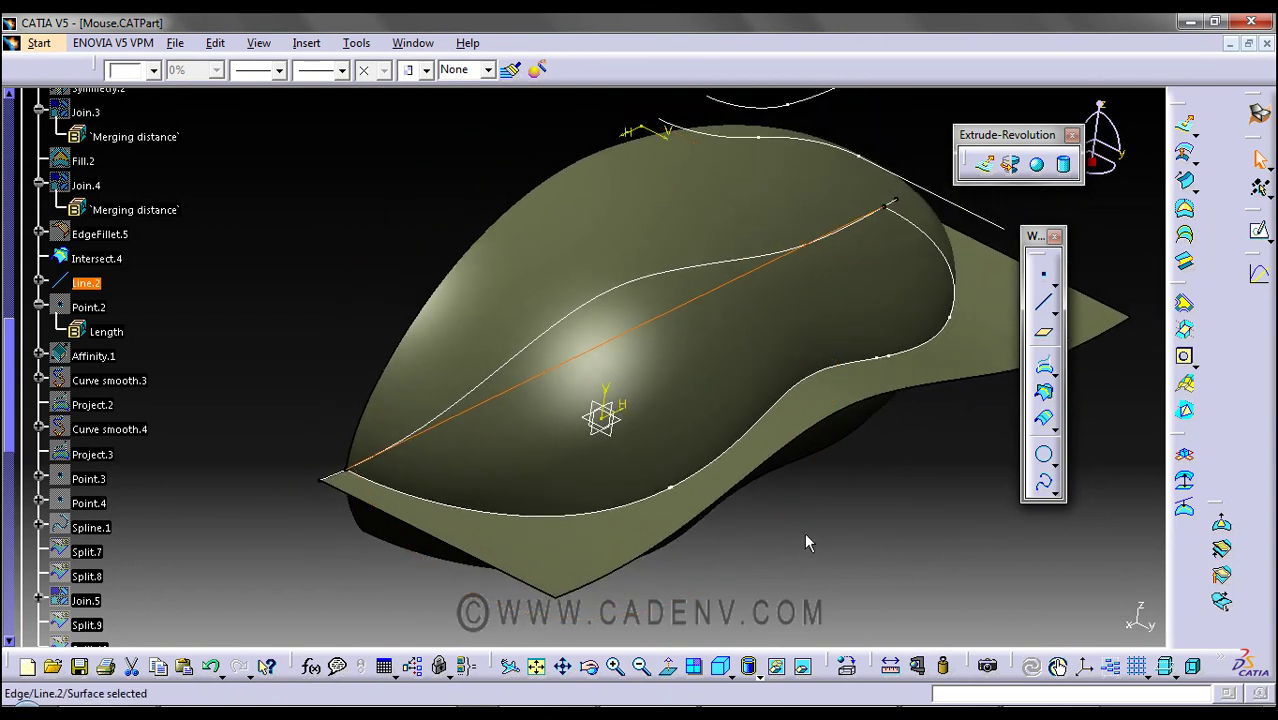
click(805, 533)
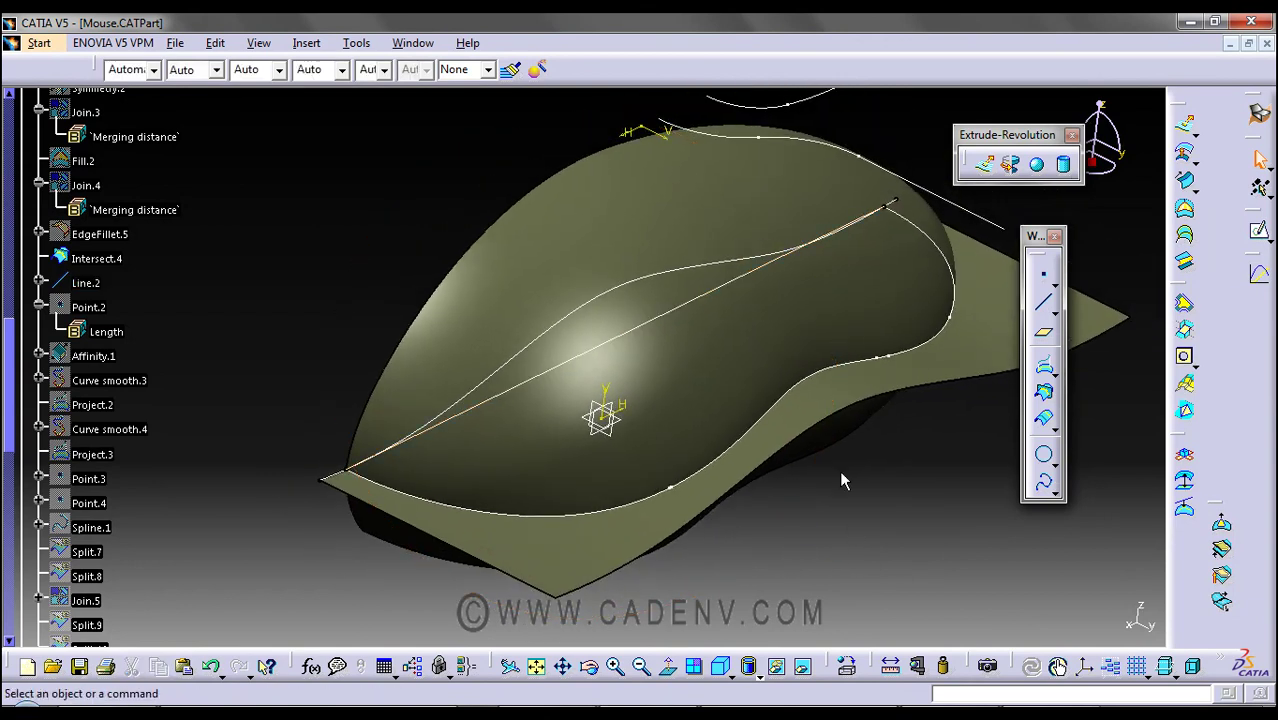
Hide the straight line Line.2 from the view of the mouse surface
click(668, 308)
click(780, 485)
middle_drag(827, 502, 900, 420)
click(1044, 302)
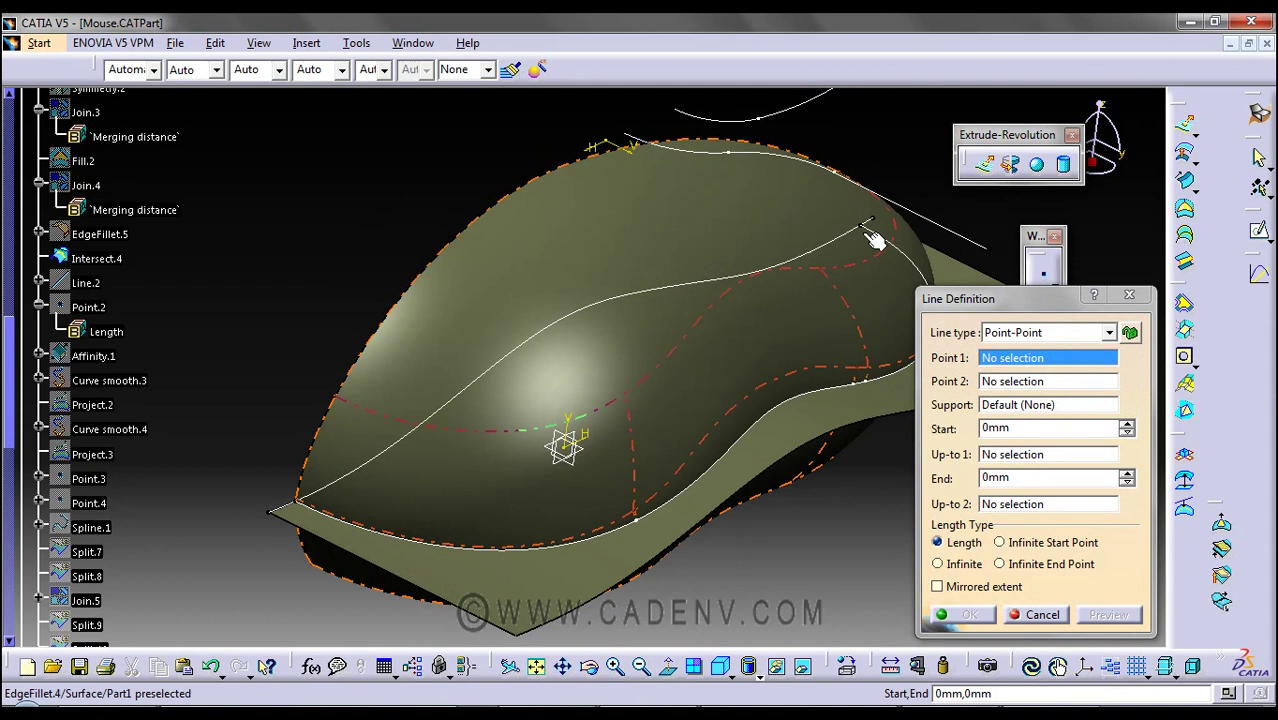
click(868, 227)
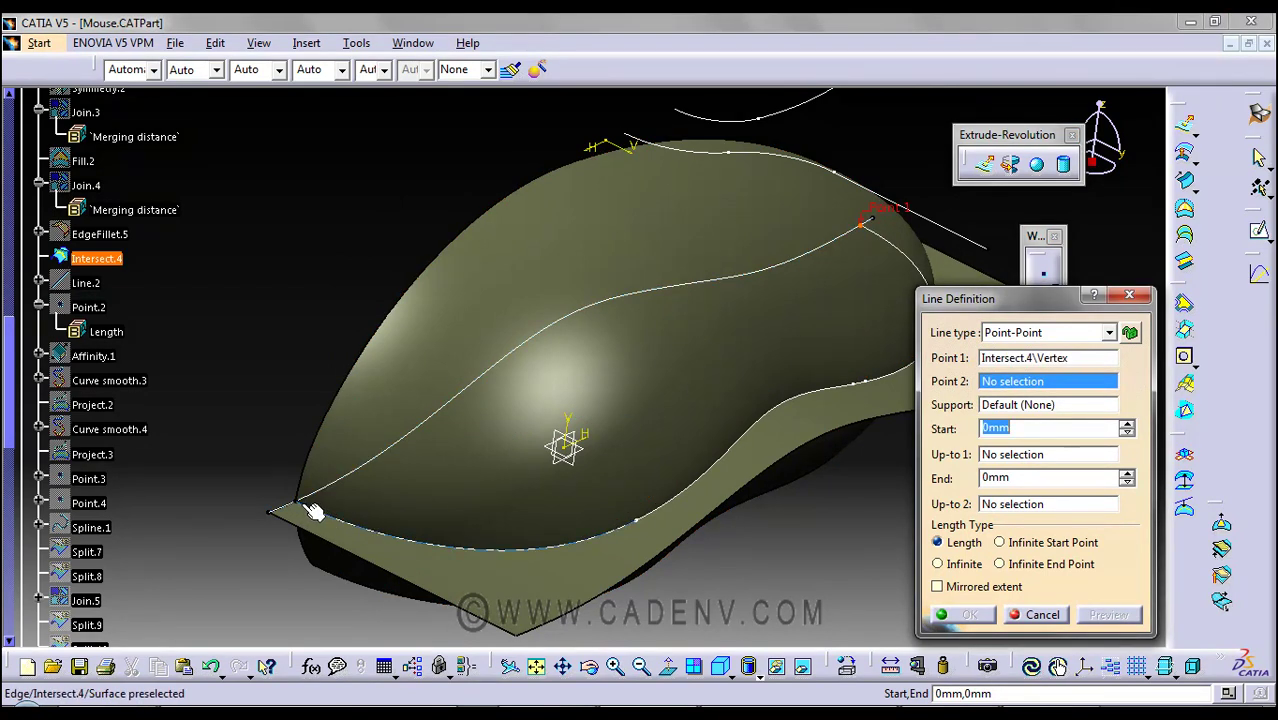
click(1040, 614)
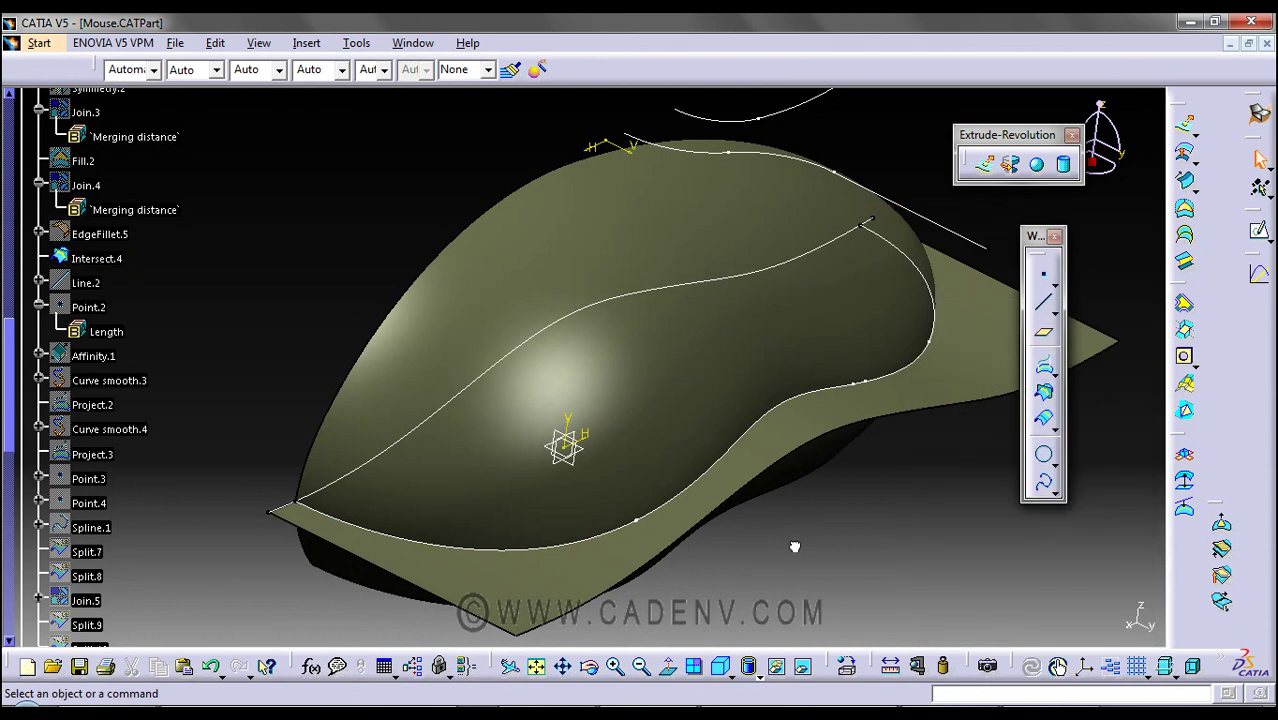
click(722, 289)
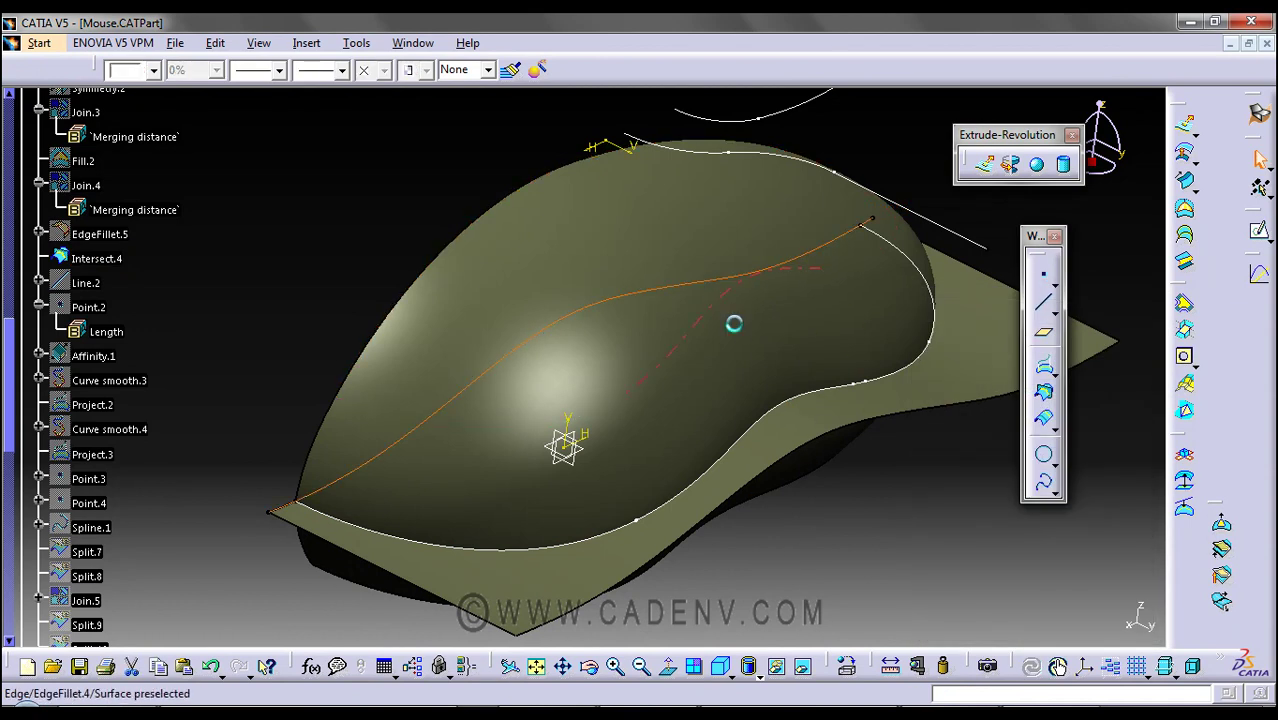
click(880, 526)
Try a Point-Point line between the two end vertices of Intersect.4, extended 18 mm at the start and 14 mm at the end
click(1043, 332)
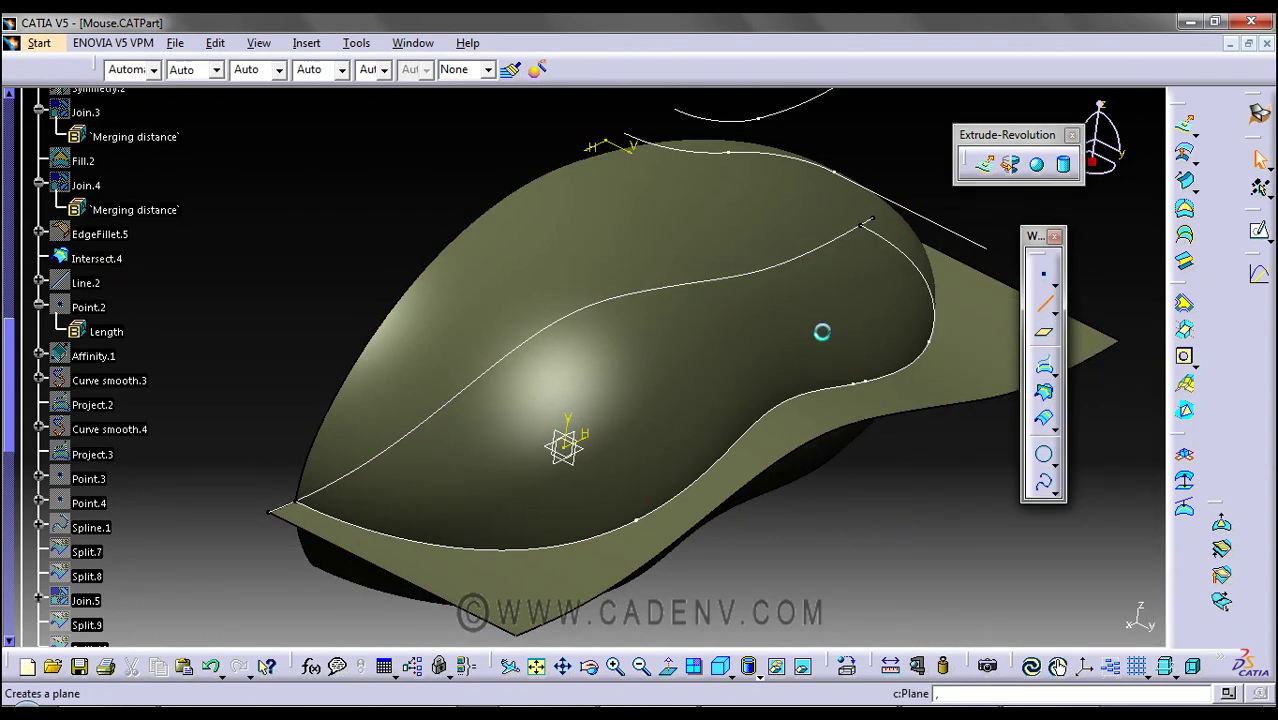
click(860, 223)
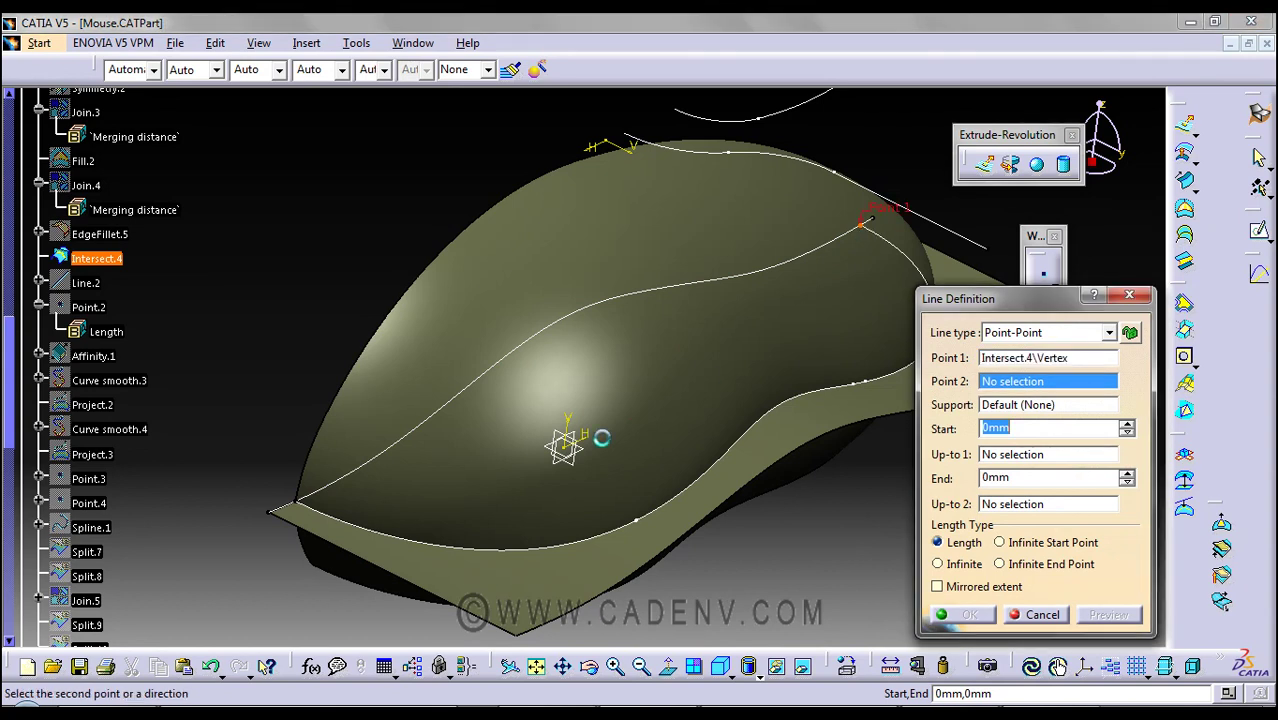
click(297, 503)
middle_drag(719, 371, 770, 420)
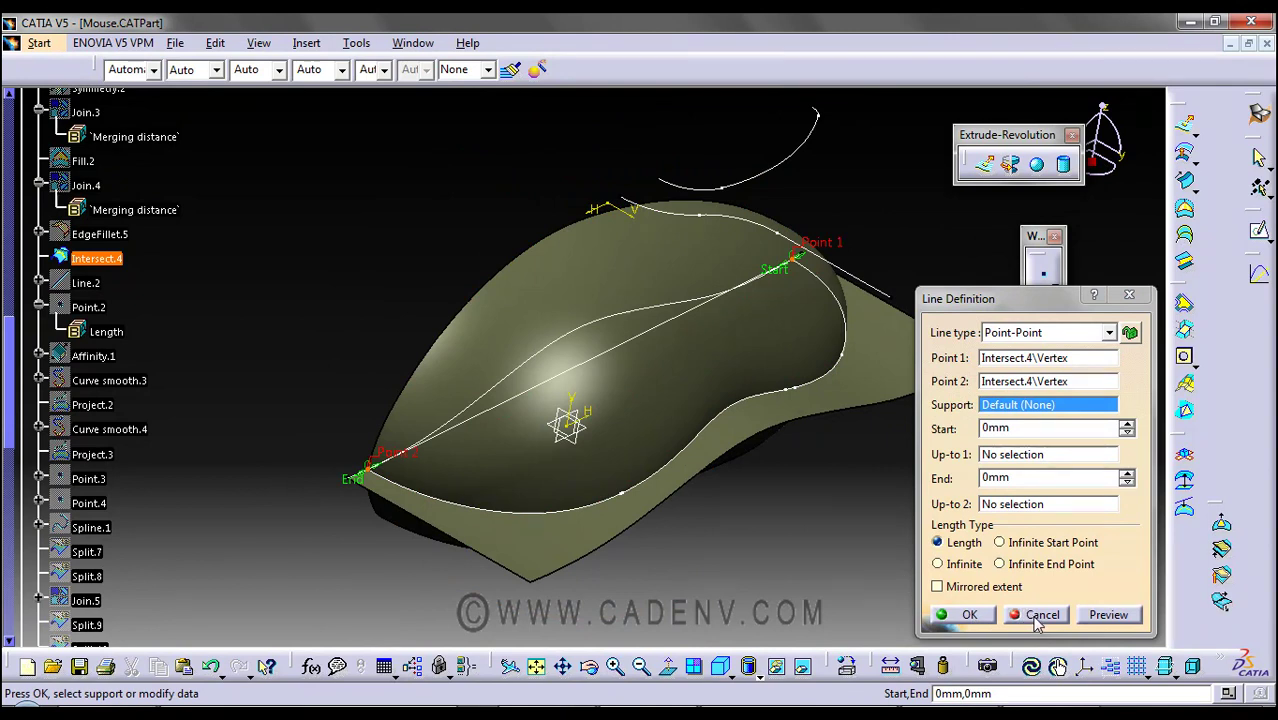
drag(352, 478, 258, 525)
drag(777, 278, 913, 243)
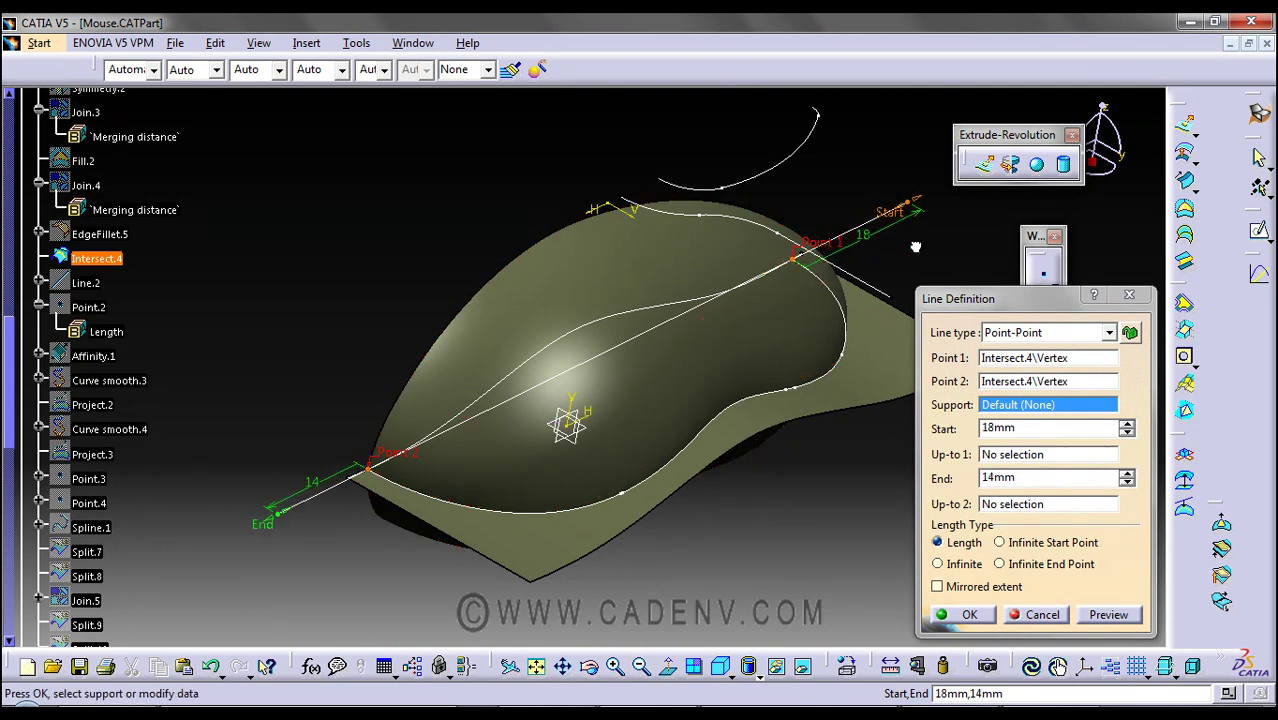
mouse_move(640, 386)
middle_down()
mouse_move(676, 357)
mouse_move(622, 371)
middle_up()
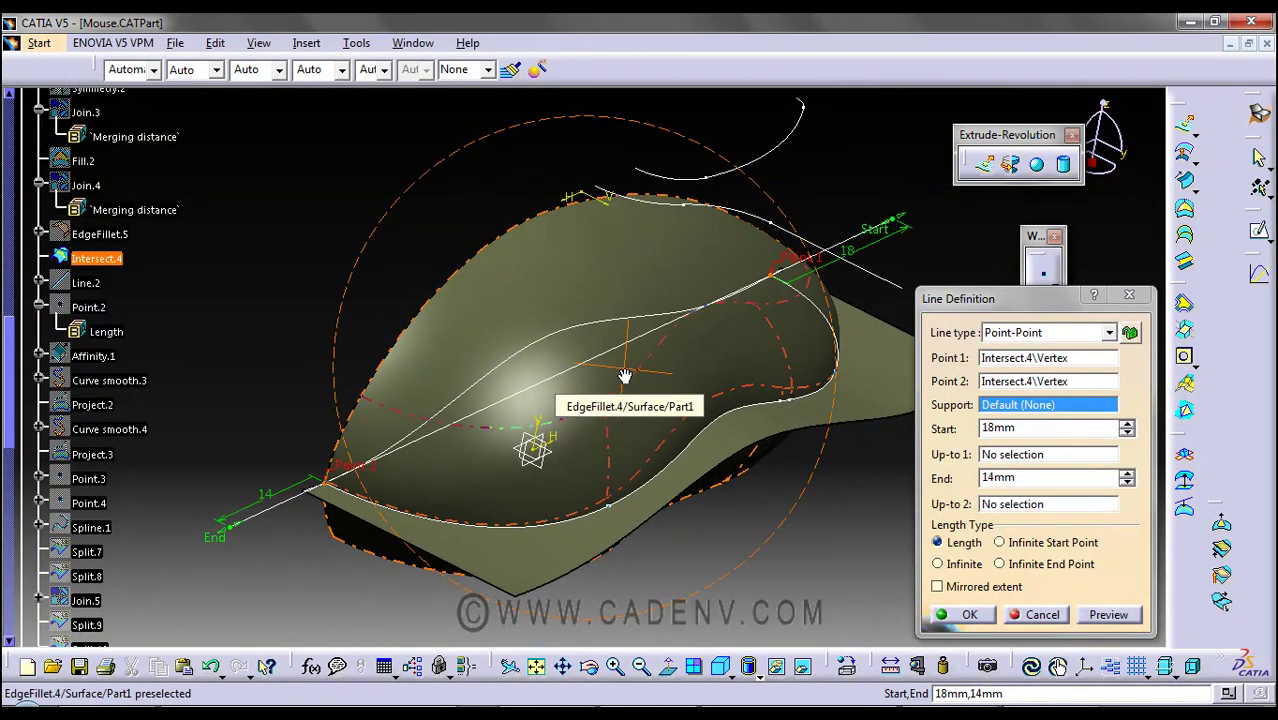
click(1035, 615)
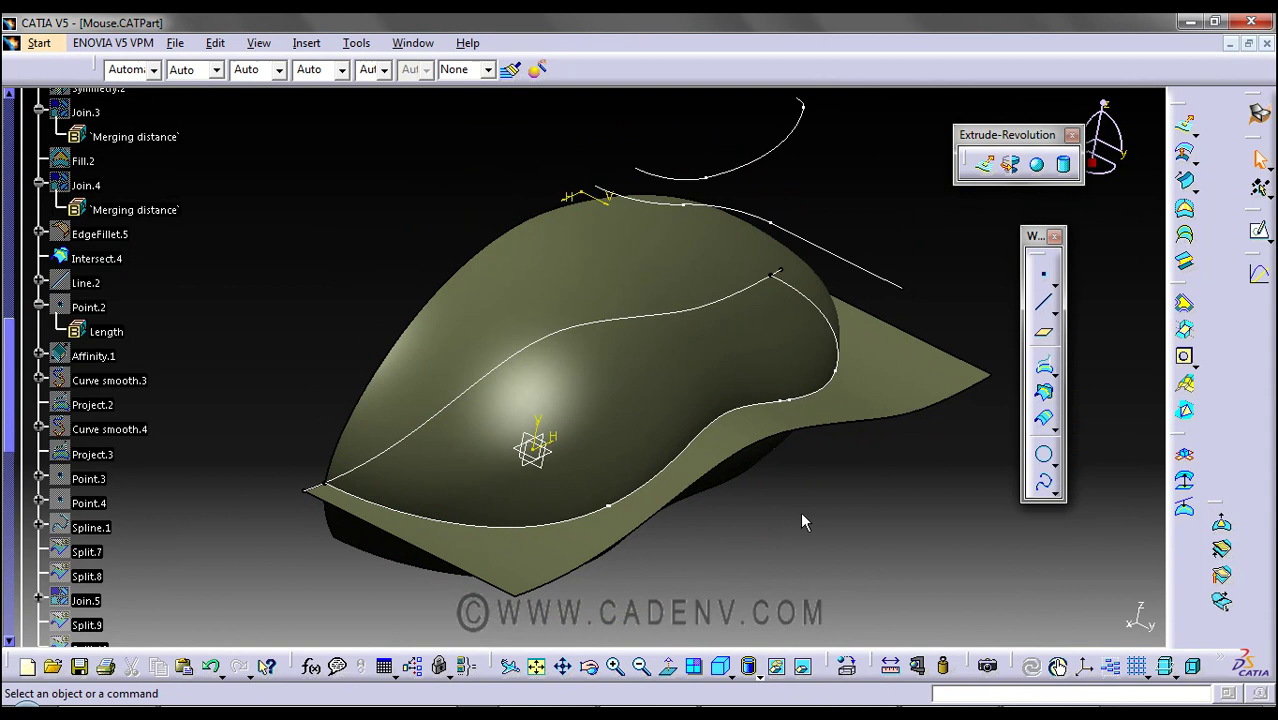
Show Line.2 across the mouse surface and hide it again
middle_drag(801, 513, 807, 496)
click(90, 284)
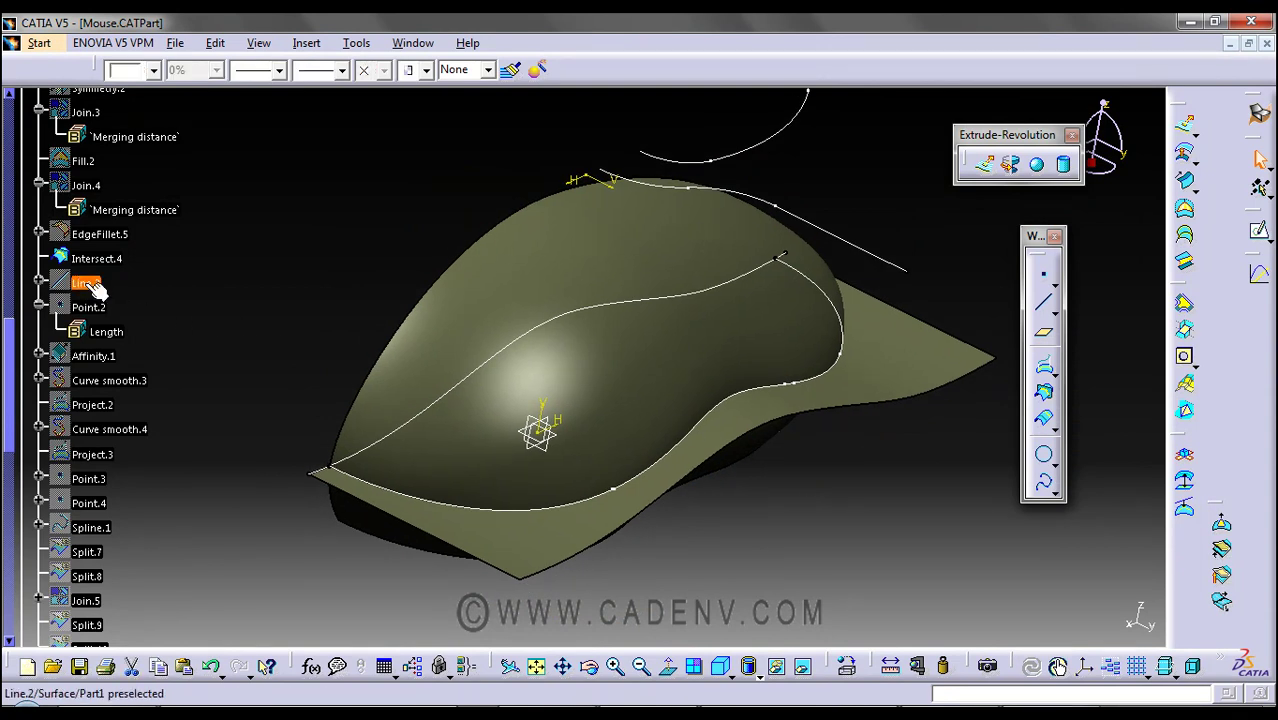
click(285, 327)
middle_drag(285, 327, 293, 333)
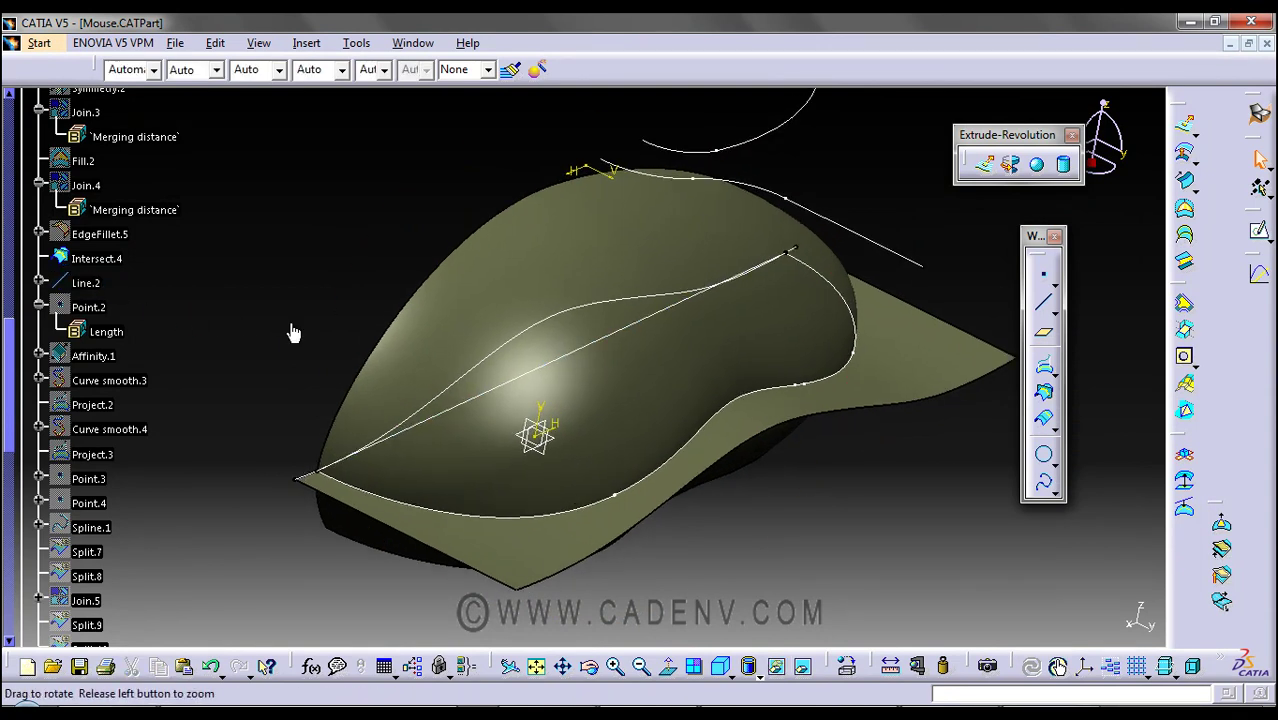
click(527, 370)
key(space)
Show Point.2 and Line.2 together on the mouse surface
click(100, 309)
key(space)
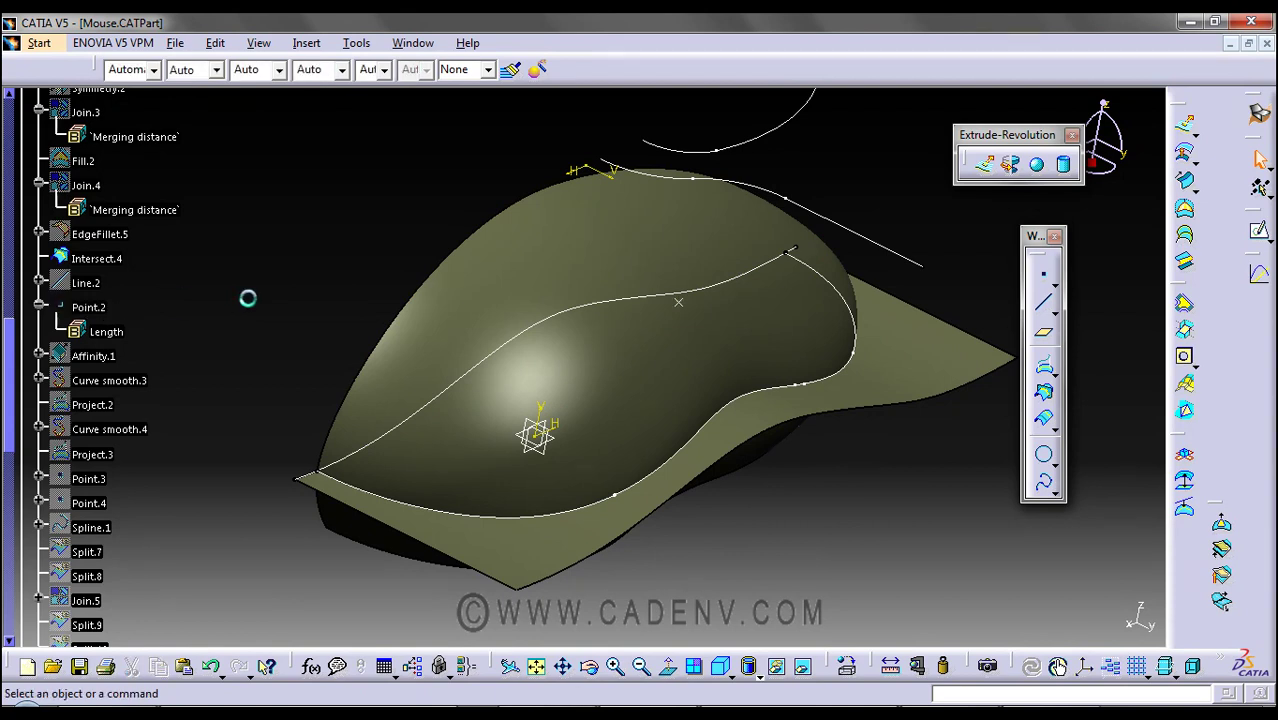
middle_drag(366, 302, 599, 385)
click(88, 283)
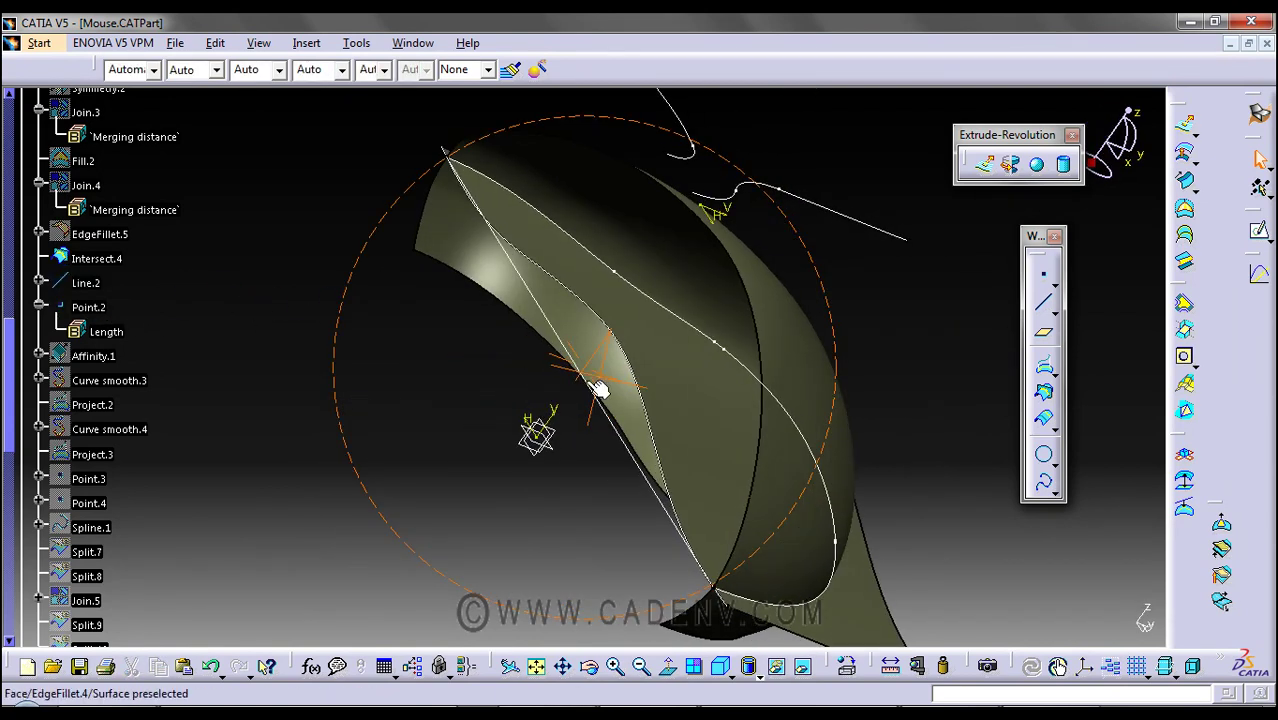
middle_drag(470, 388, 491, 442)
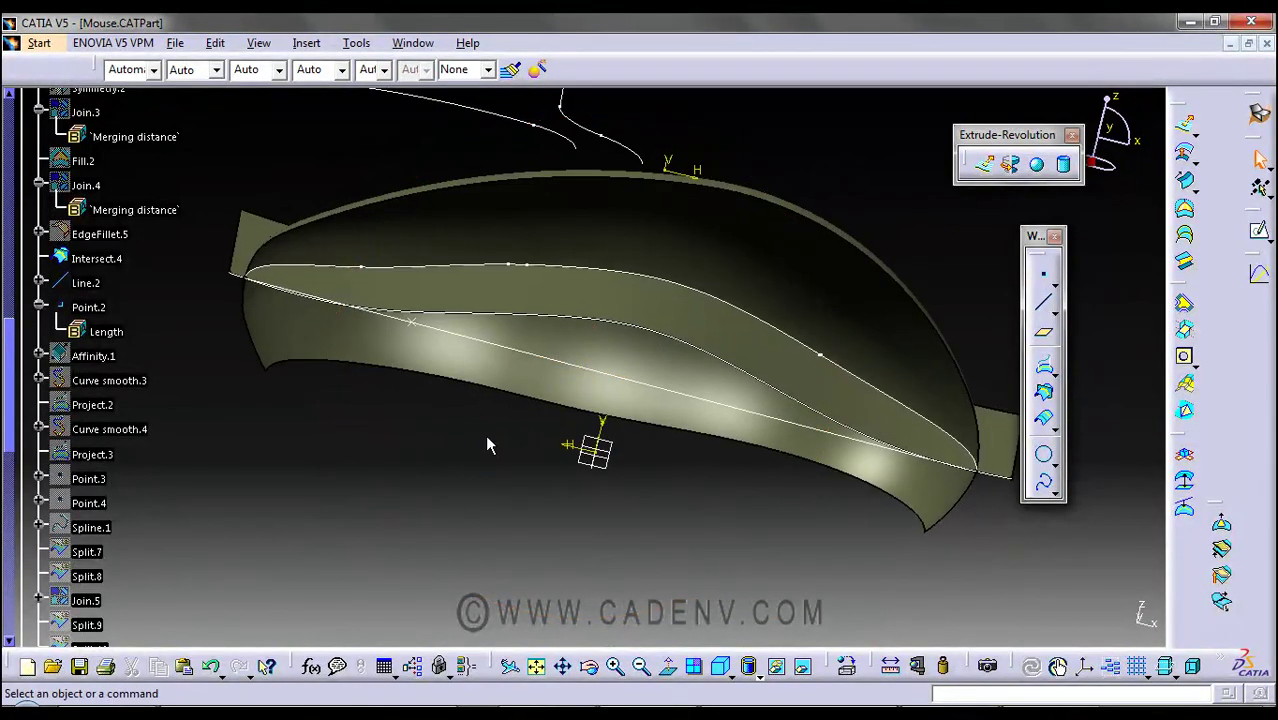
Open Point.2's definition and examine its distance along Line.2, reference extremity and direction
double_click(411, 321)
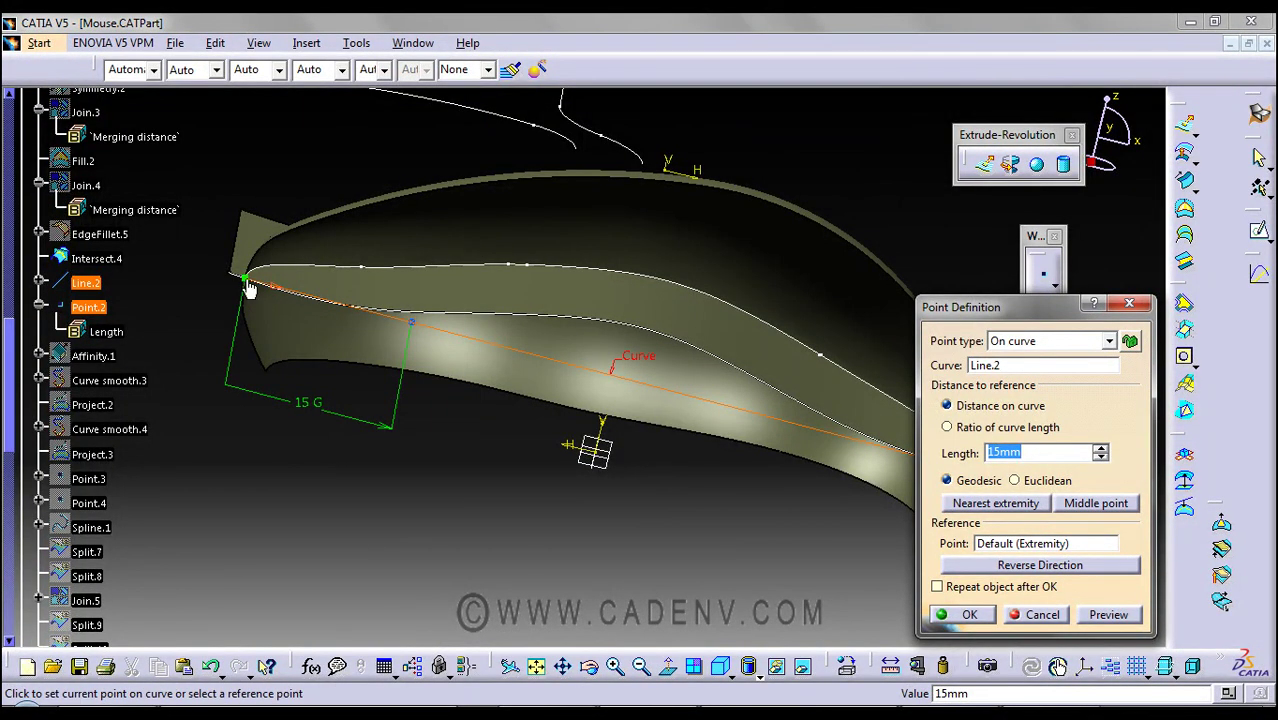
middle_drag(644, 477, 623, 495)
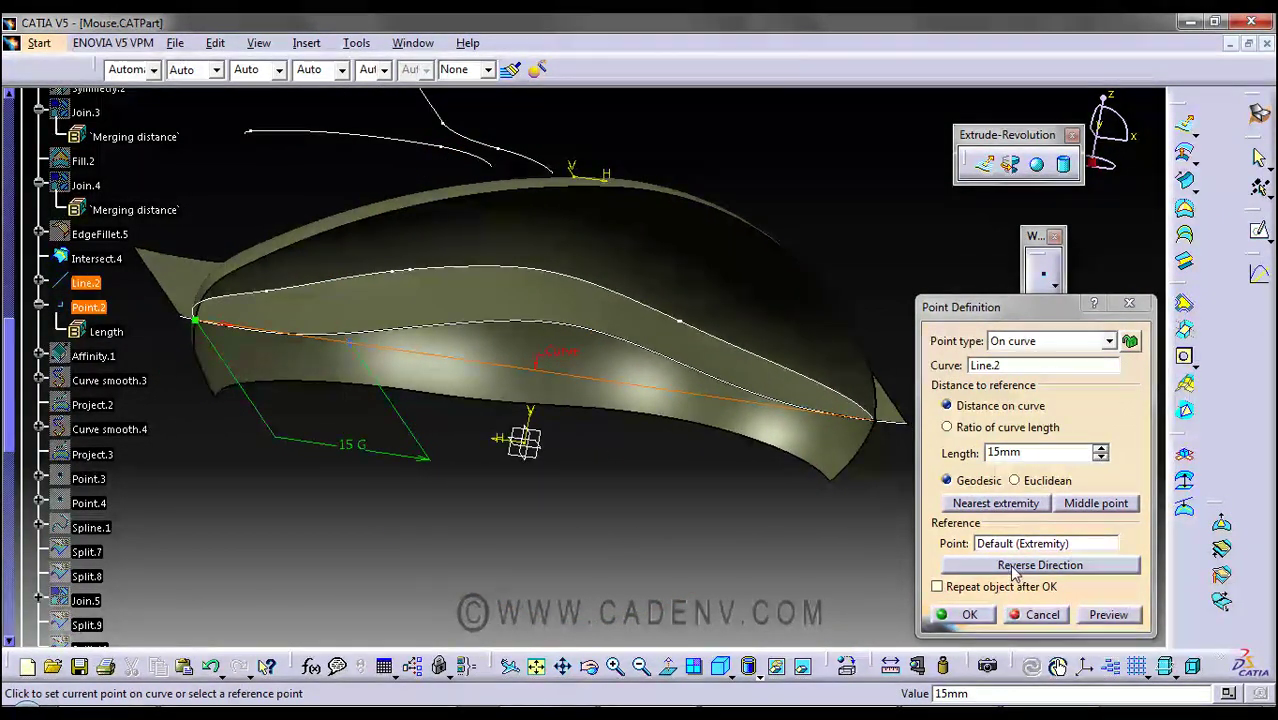
click(1012, 566)
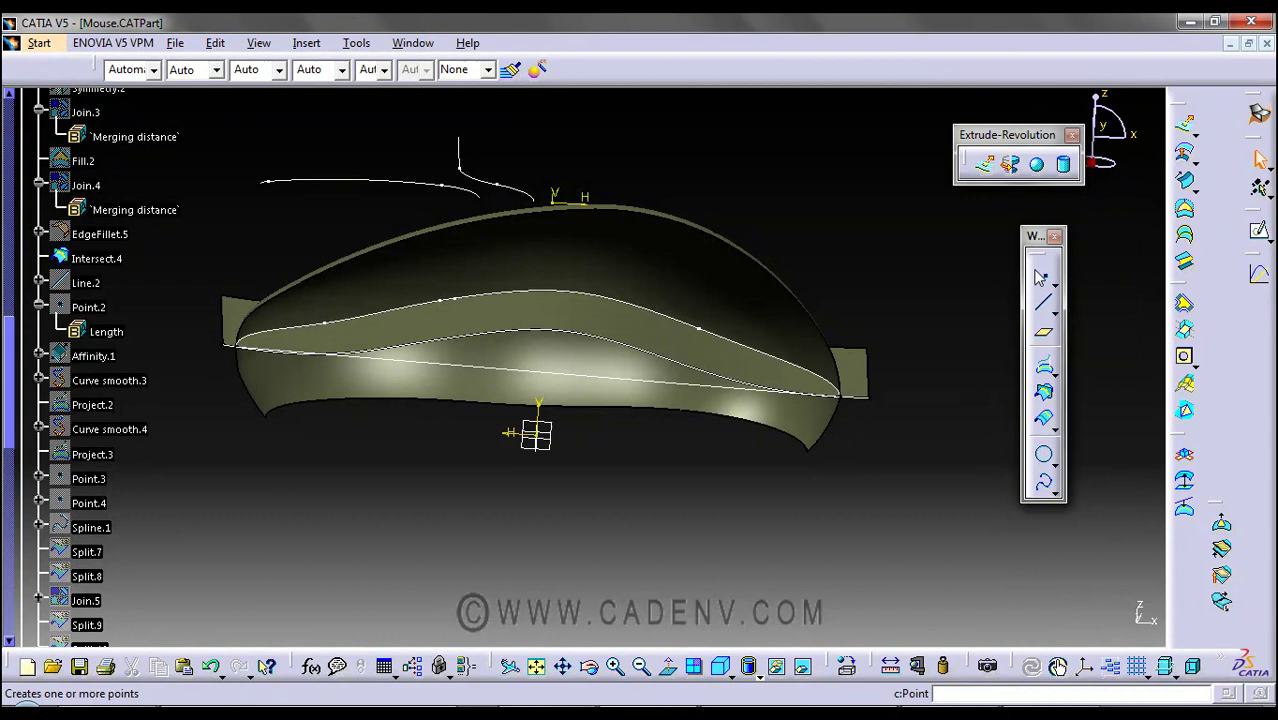
Start an On curve point on Line.3, placed about 35 mm from the line's extremity
click(1046, 285)
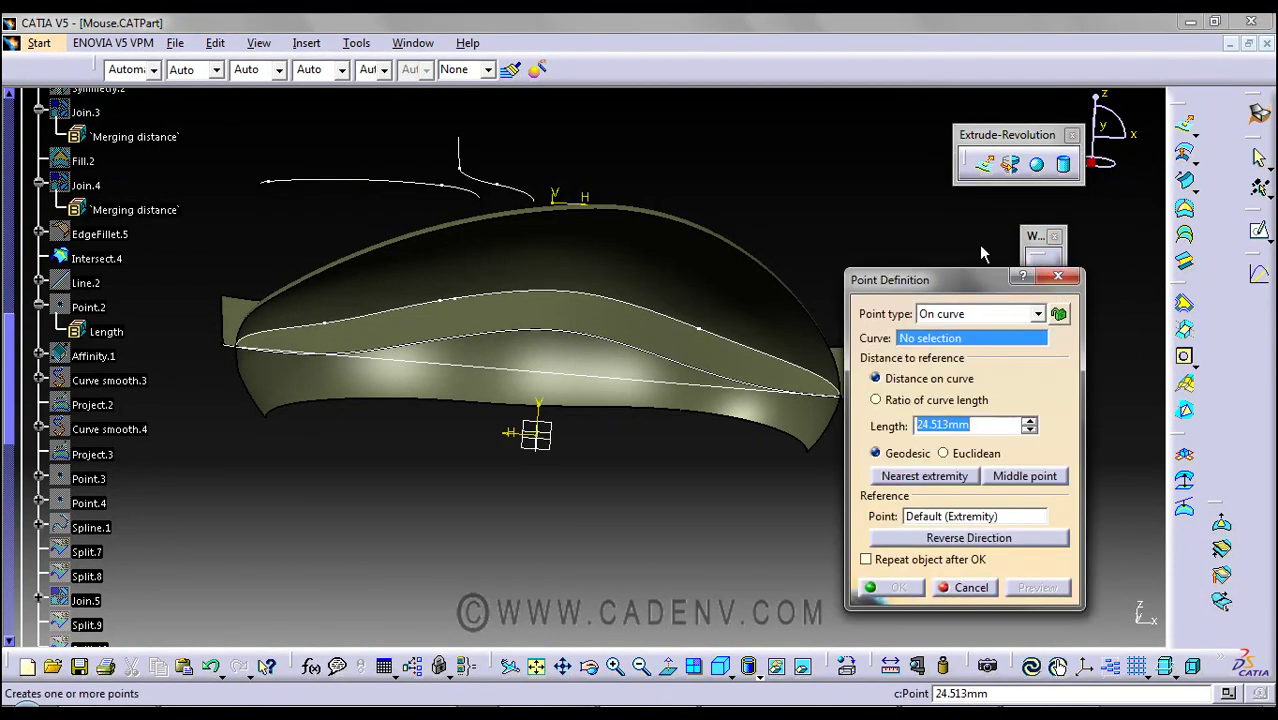
drag(1065, 277, 1002, 256)
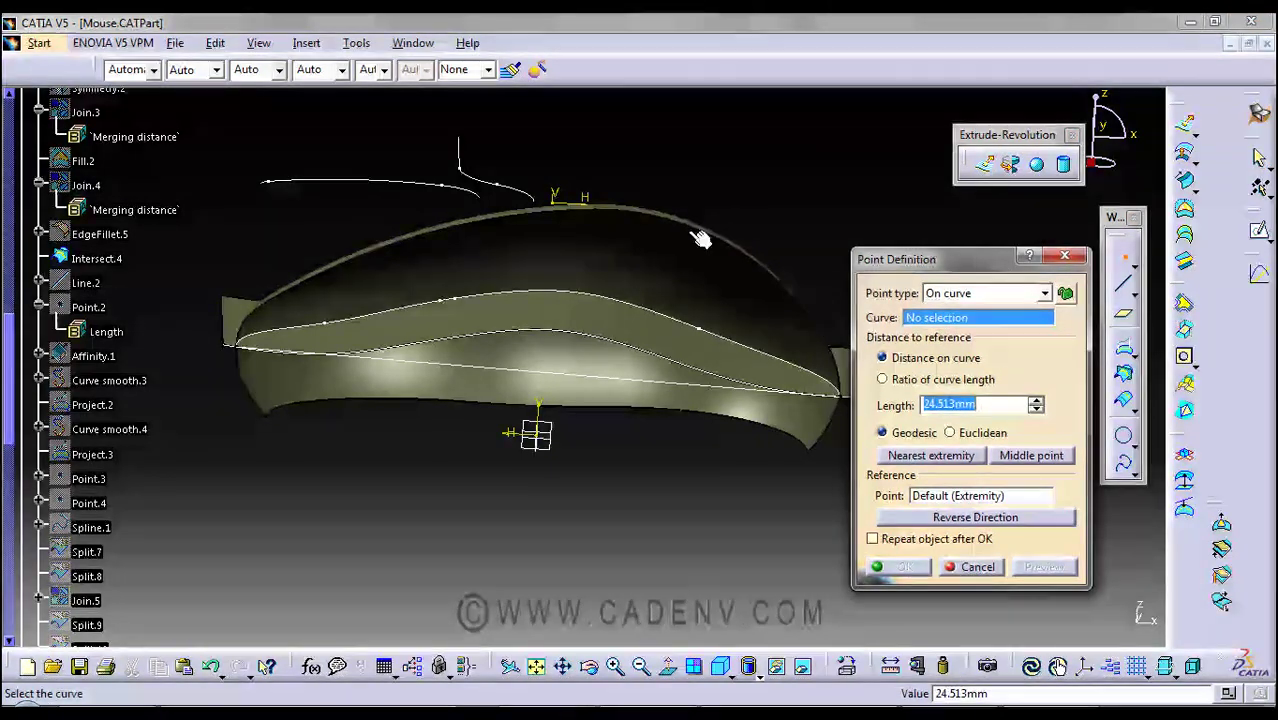
middle_drag(735, 189, 673, 205)
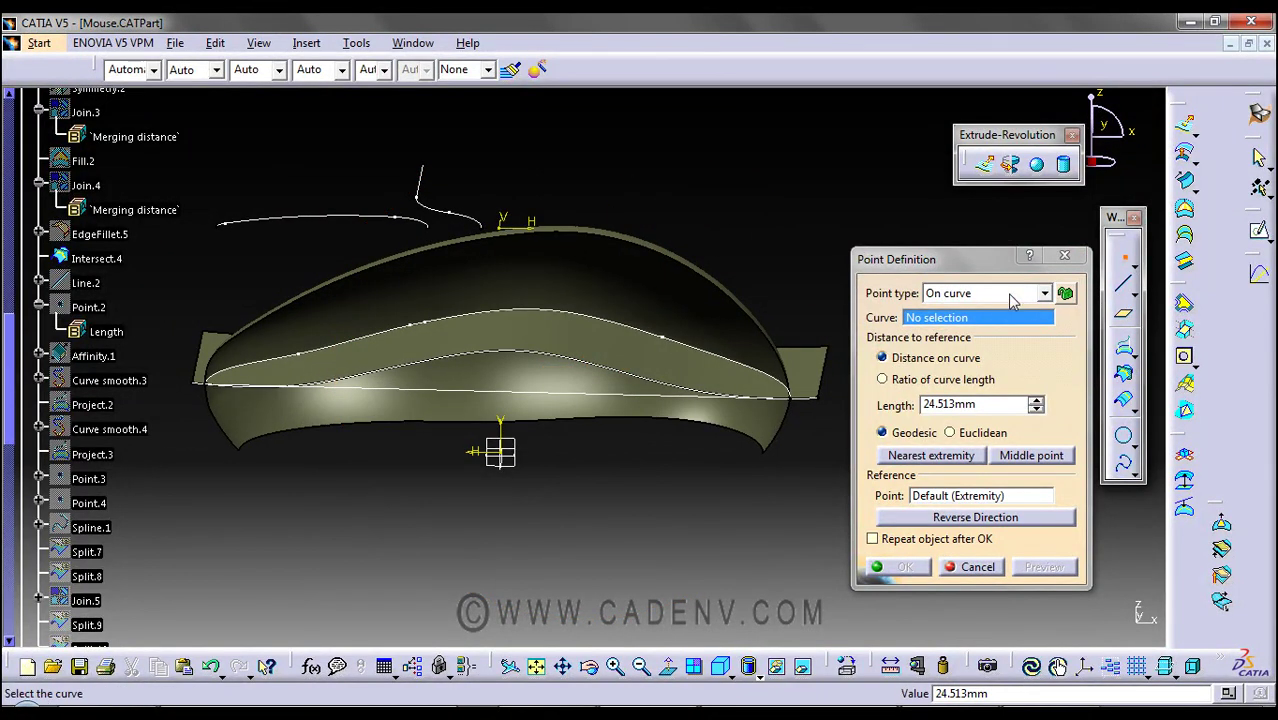
click(968, 296)
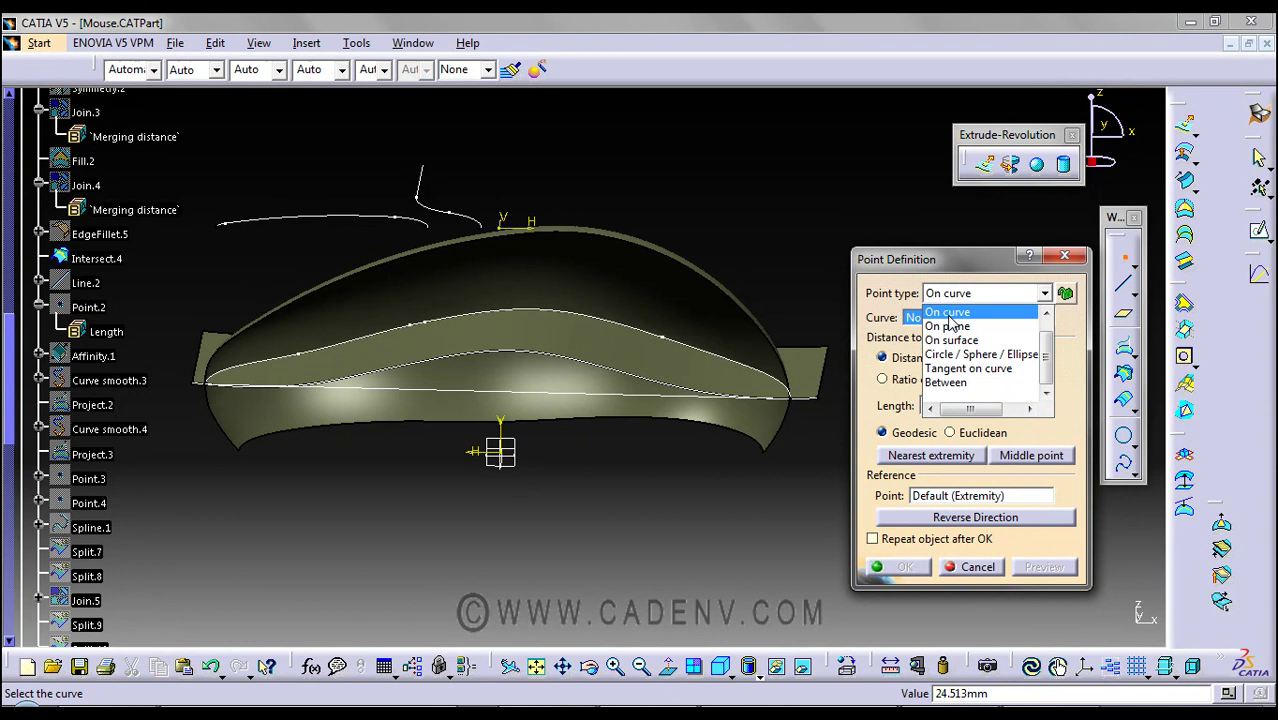
click(950, 315)
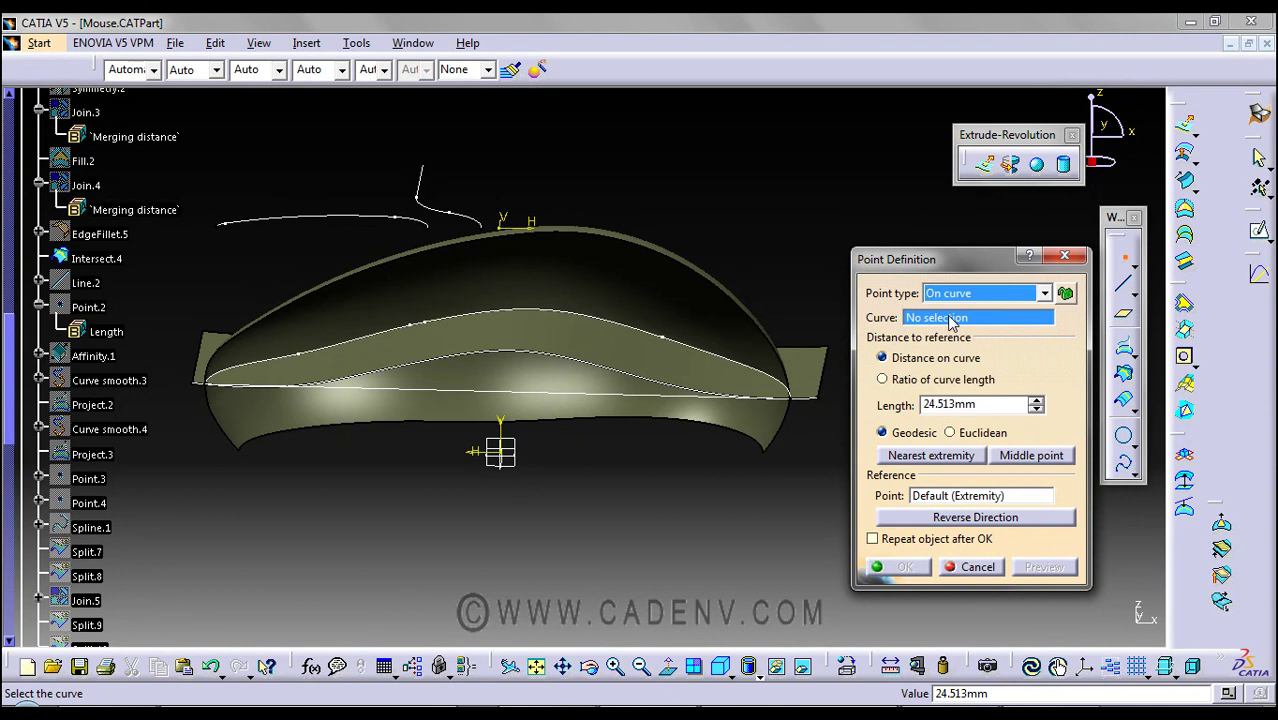
click(519, 396)
click(514, 398)
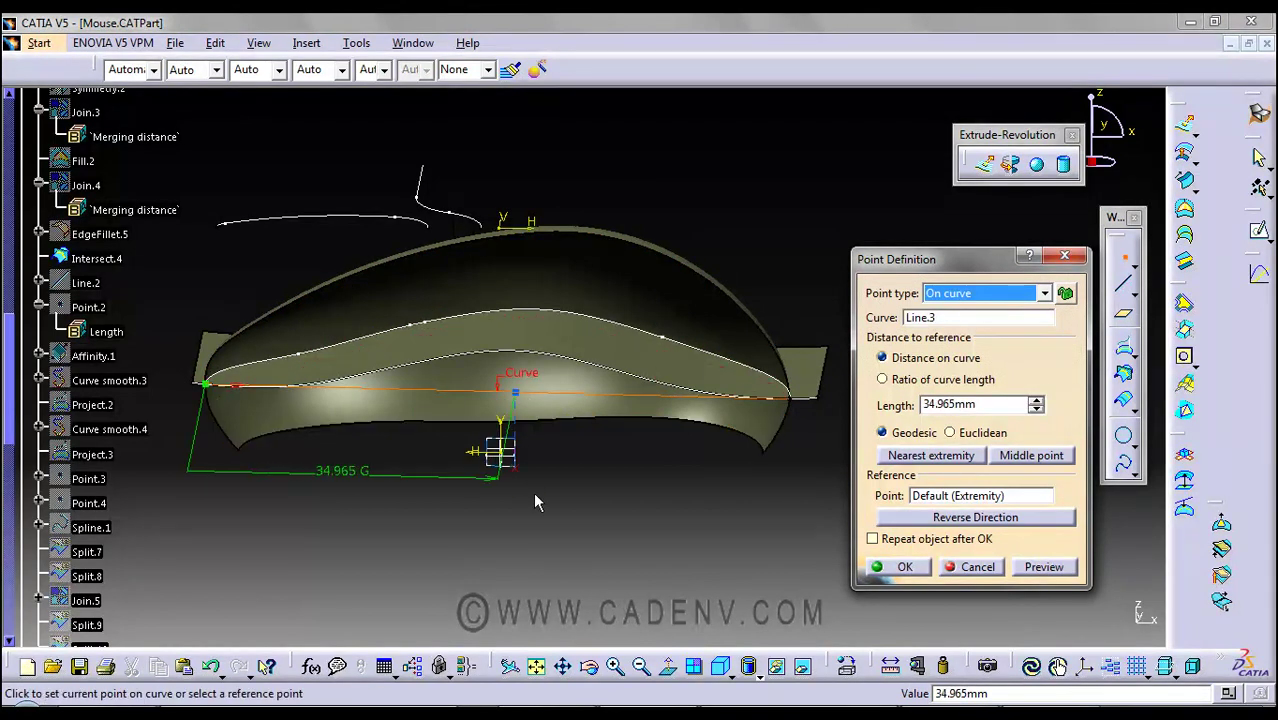
Try other positions for the point along Line.3, then set its distance on curve to 15 mm and create it
middle_drag(546, 488, 563, 488)
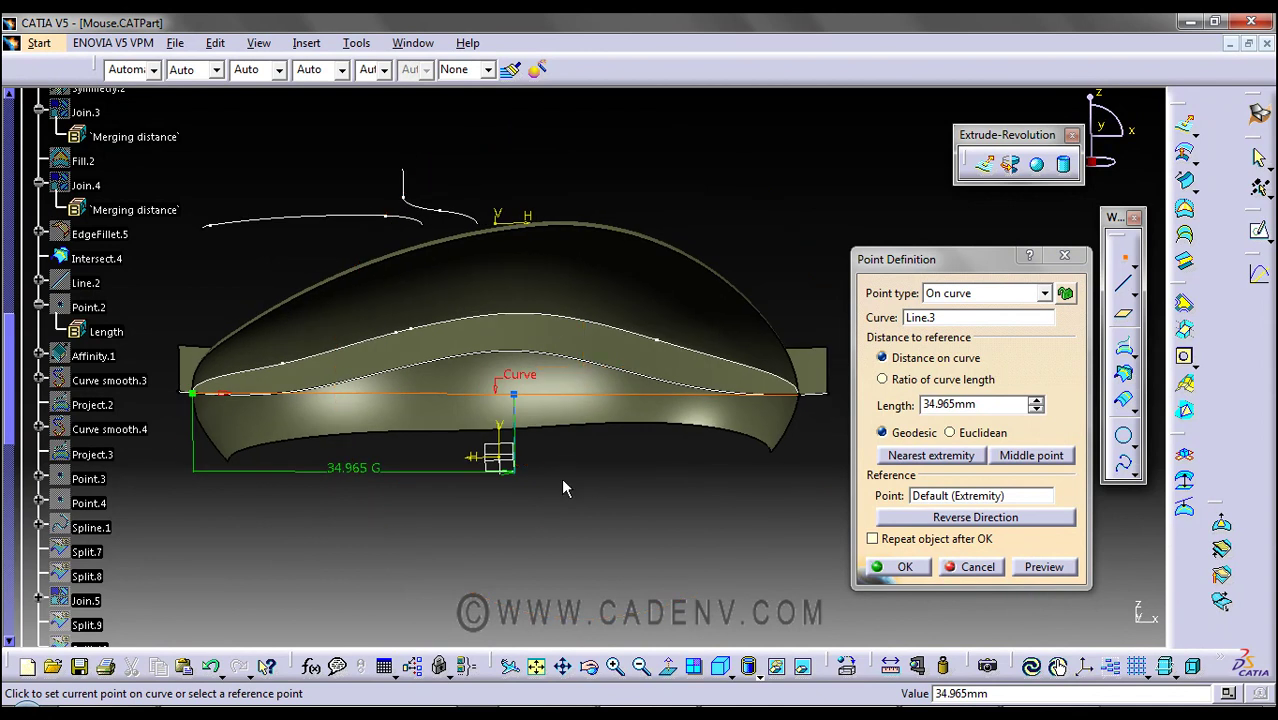
click(355, 394)
click(722, 394)
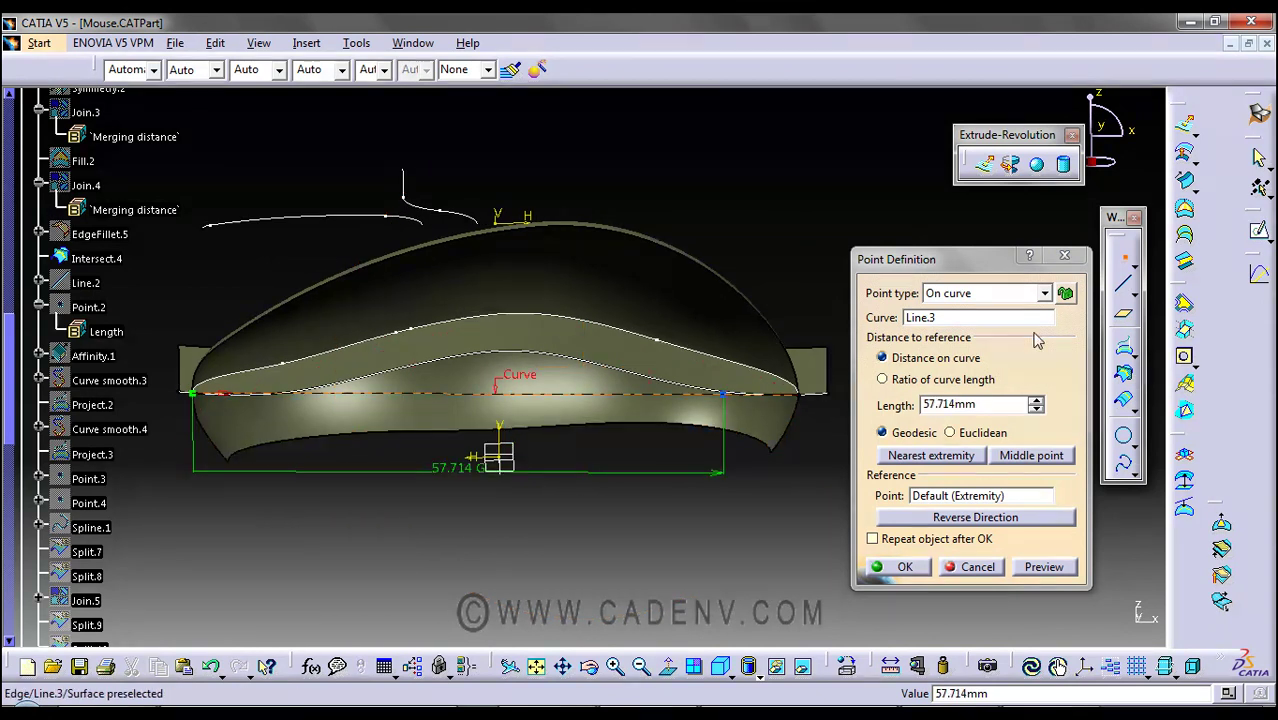
drag(988, 405, 886, 403)
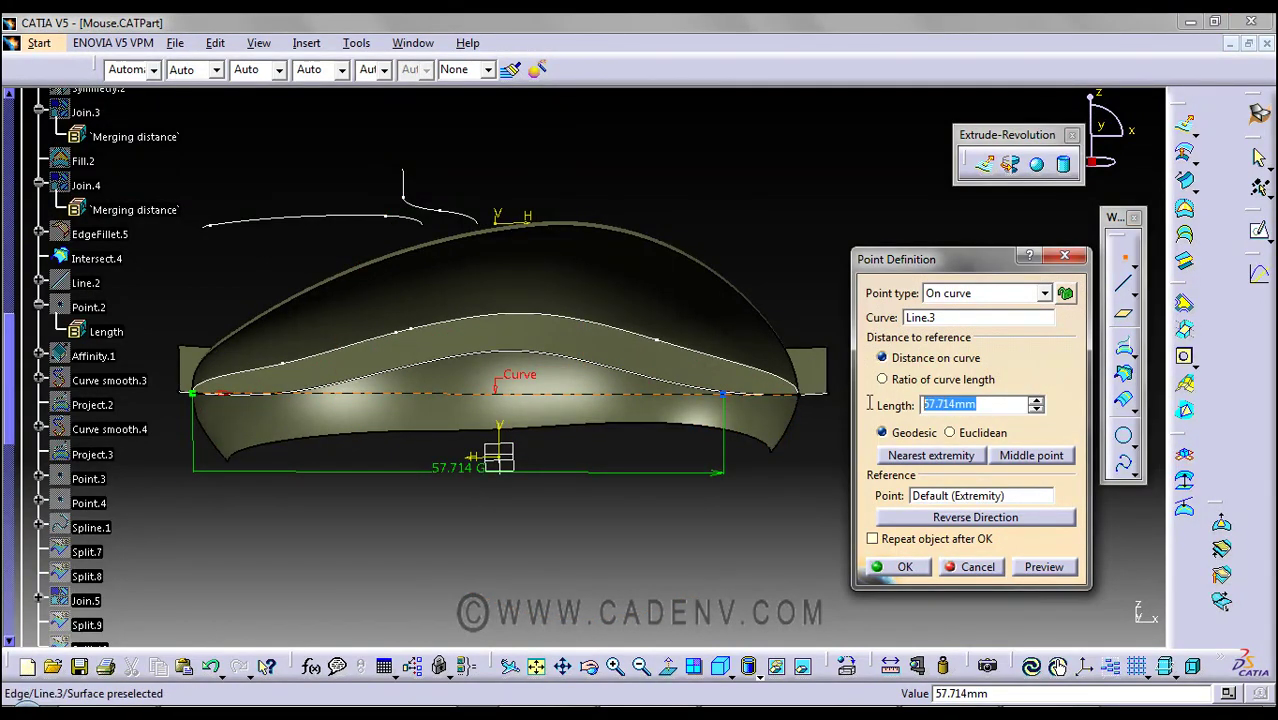
text(15)
key(Return)
key(Return)
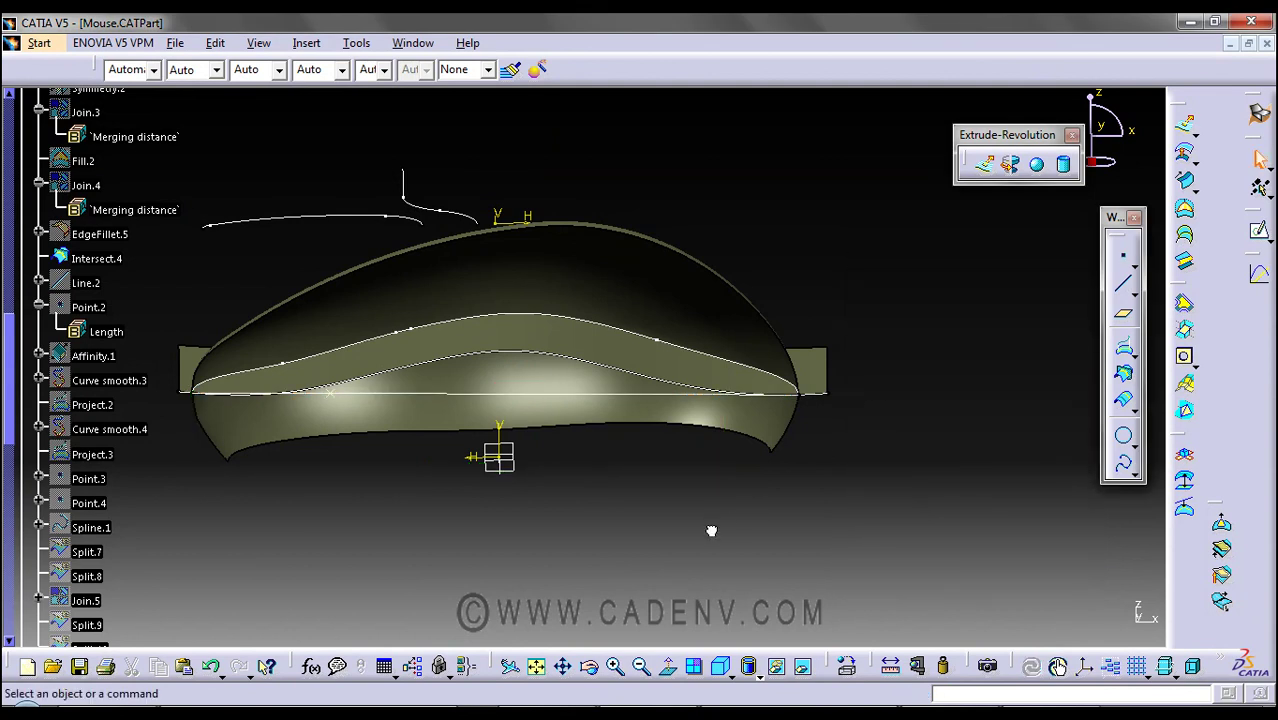
Reopen the new 15 mm point's definition, reverse its direction to measure from the opposite extremity, then reverse it back and confirm
double_click(340, 400)
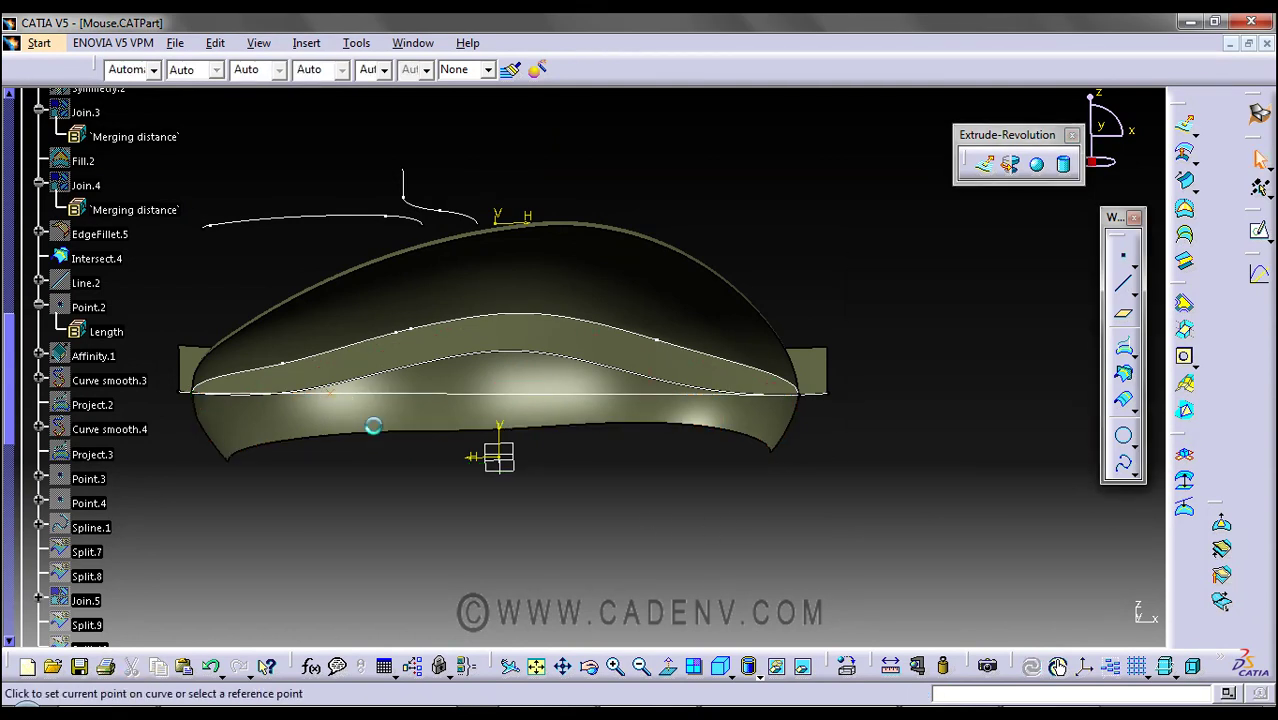
middle_drag(510, 470, 519, 505)
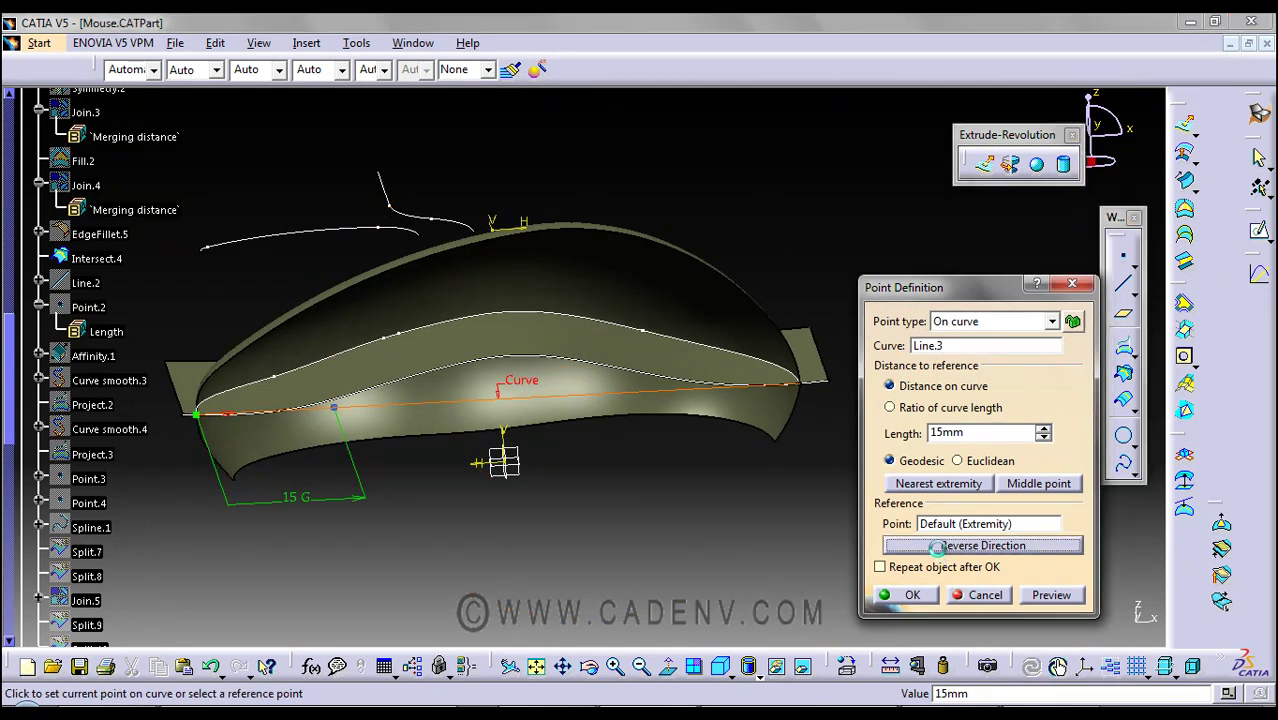
click(940, 545)
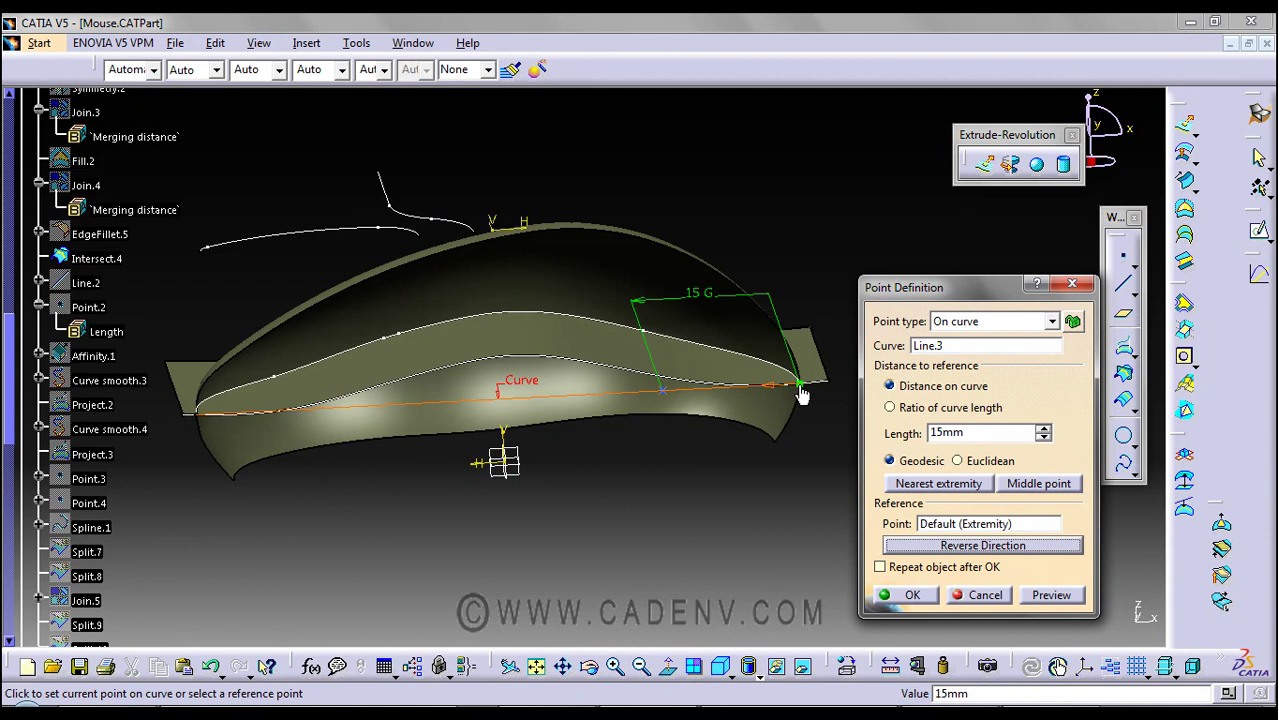
middle_drag(788, 432, 673, 451)
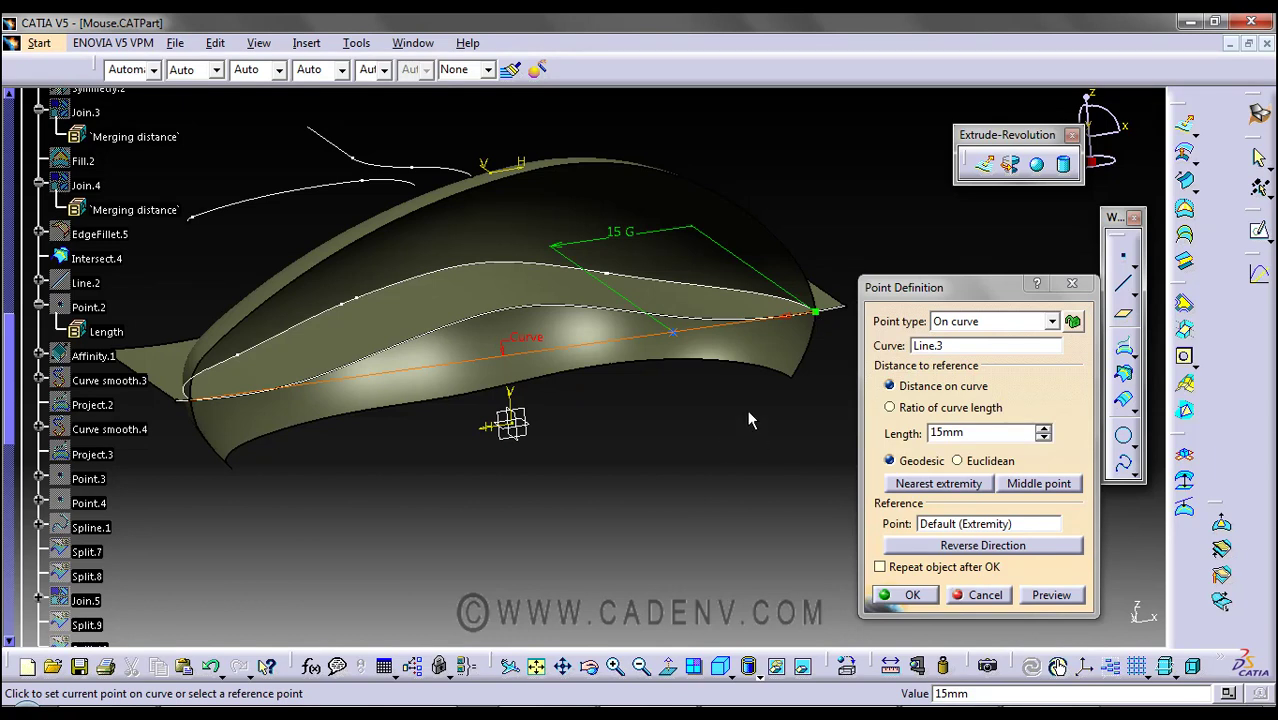
click(989, 553)
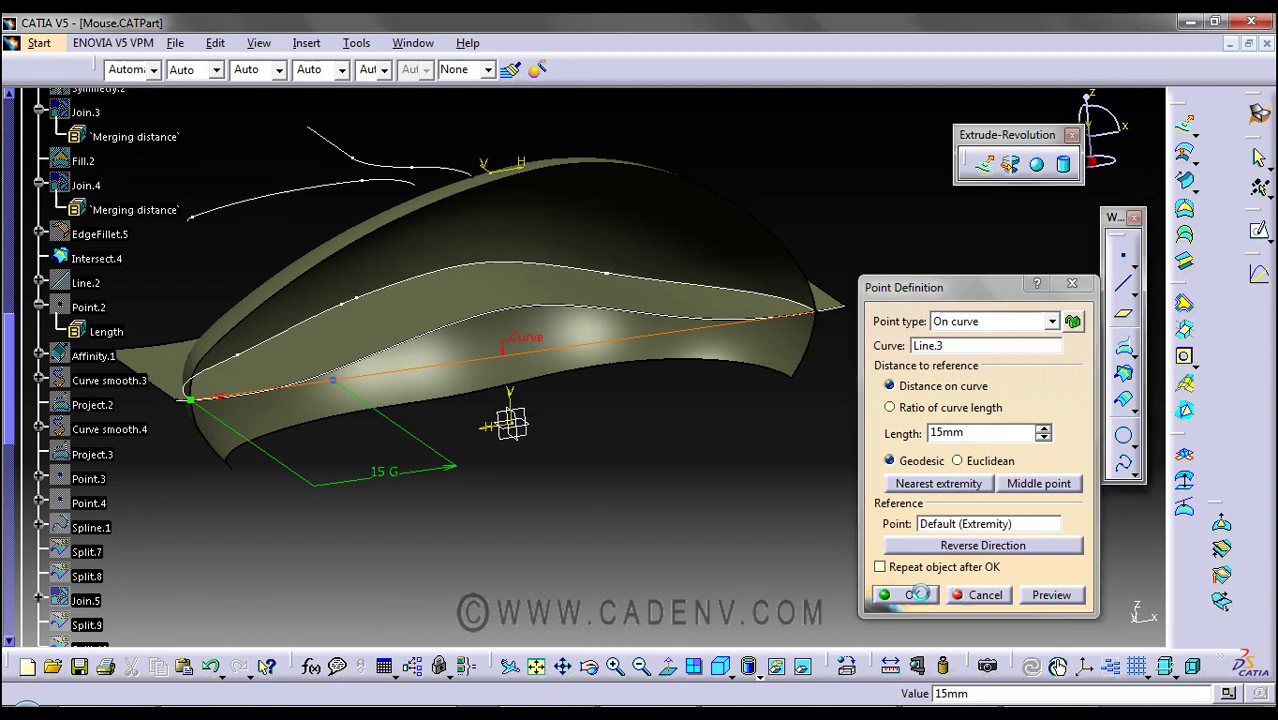
click(926, 596)
middle_drag(681, 532, 448, 402)
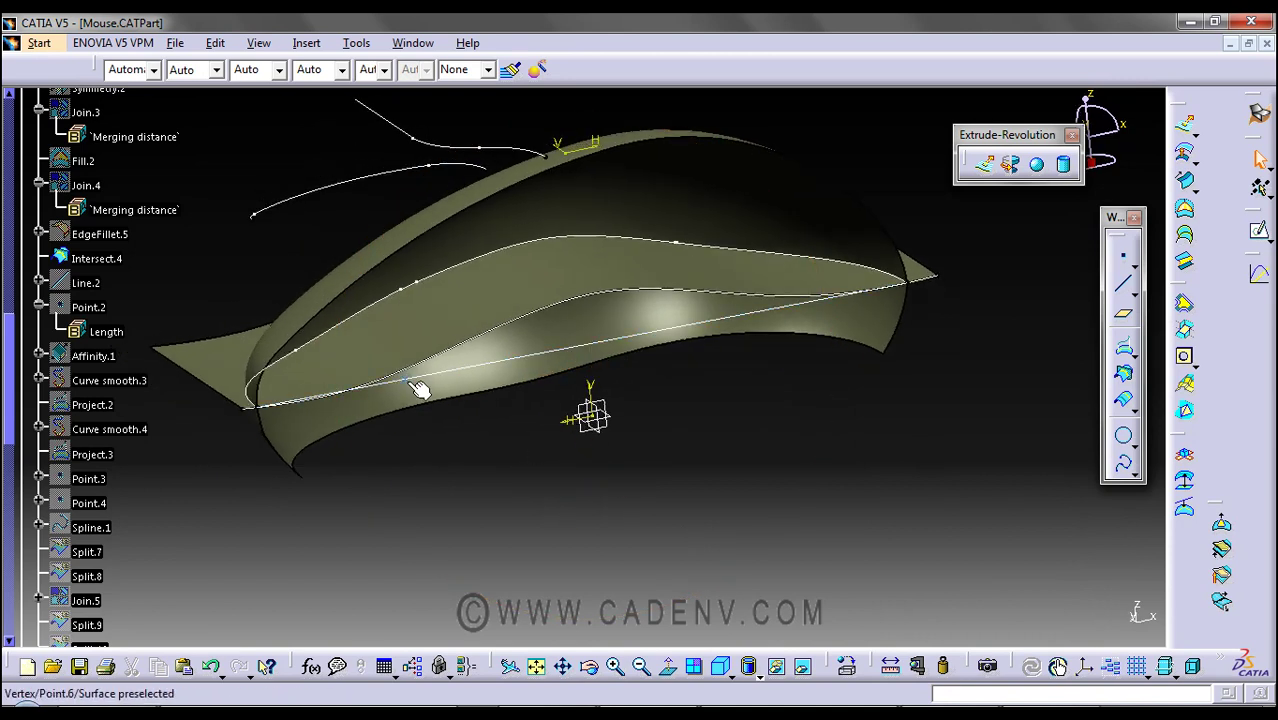
Delete the new 15 mm point and the Line.3 it was placed on
click(410, 381)
key(Delete)
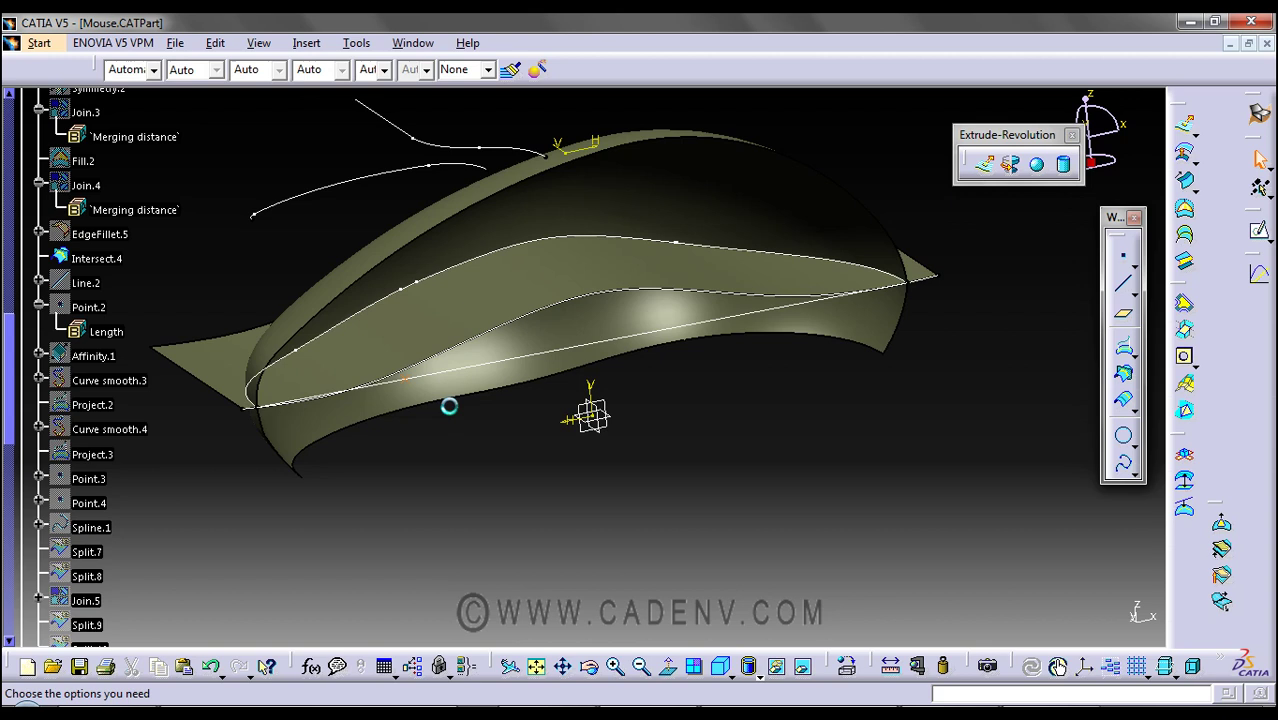
click(1049, 619)
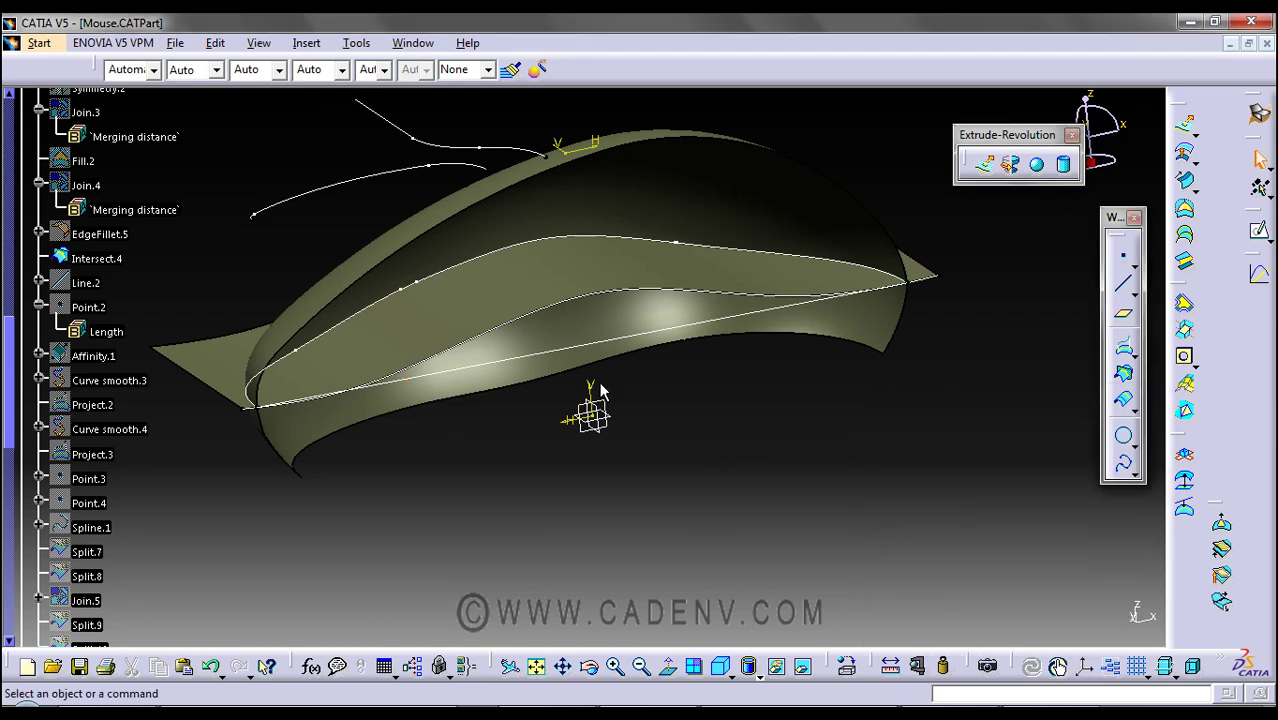
click(608, 388)
click(679, 482)
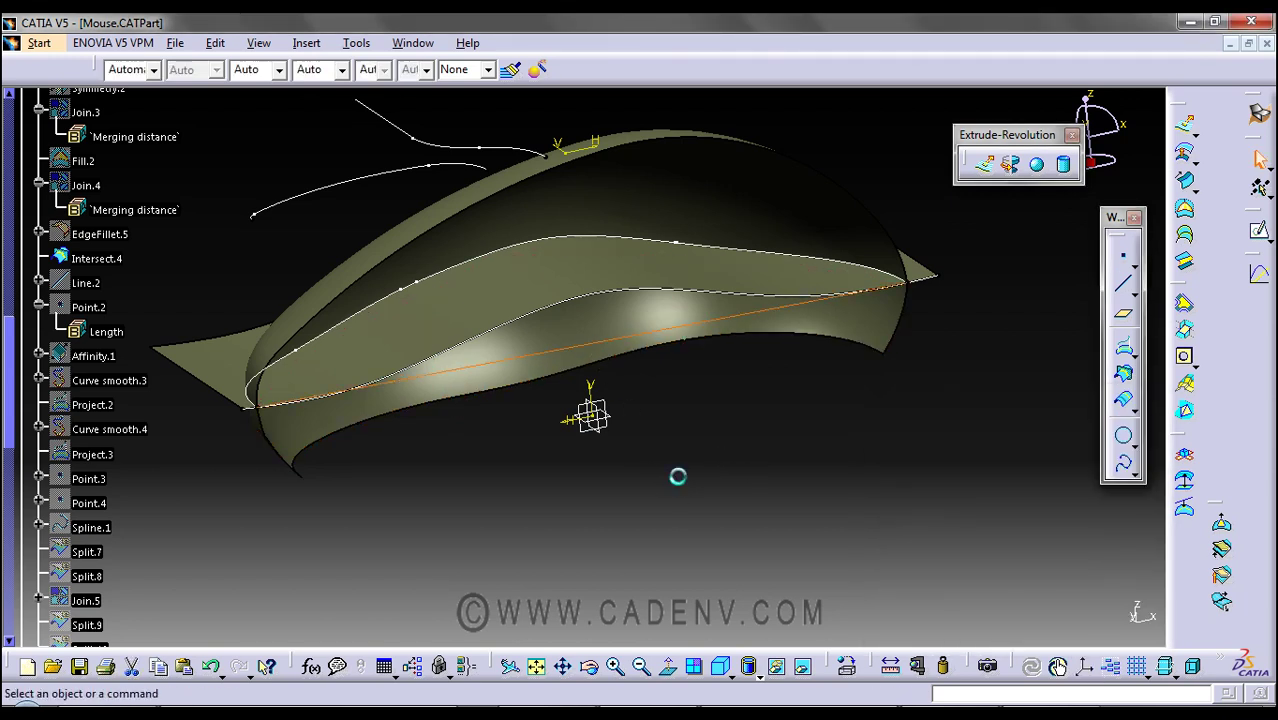
Show the original Line.2 and Point.2 together with the Affinity.1 curve on the mouse surface
click(87, 284)
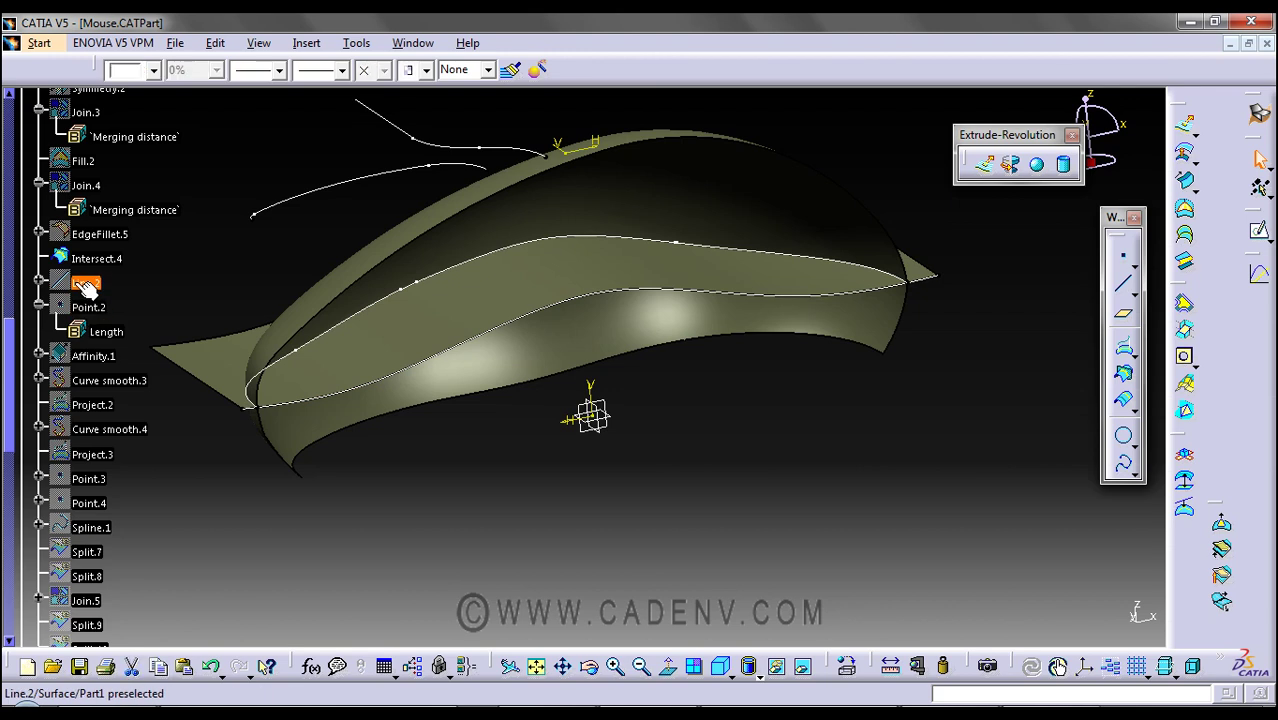
key(space)
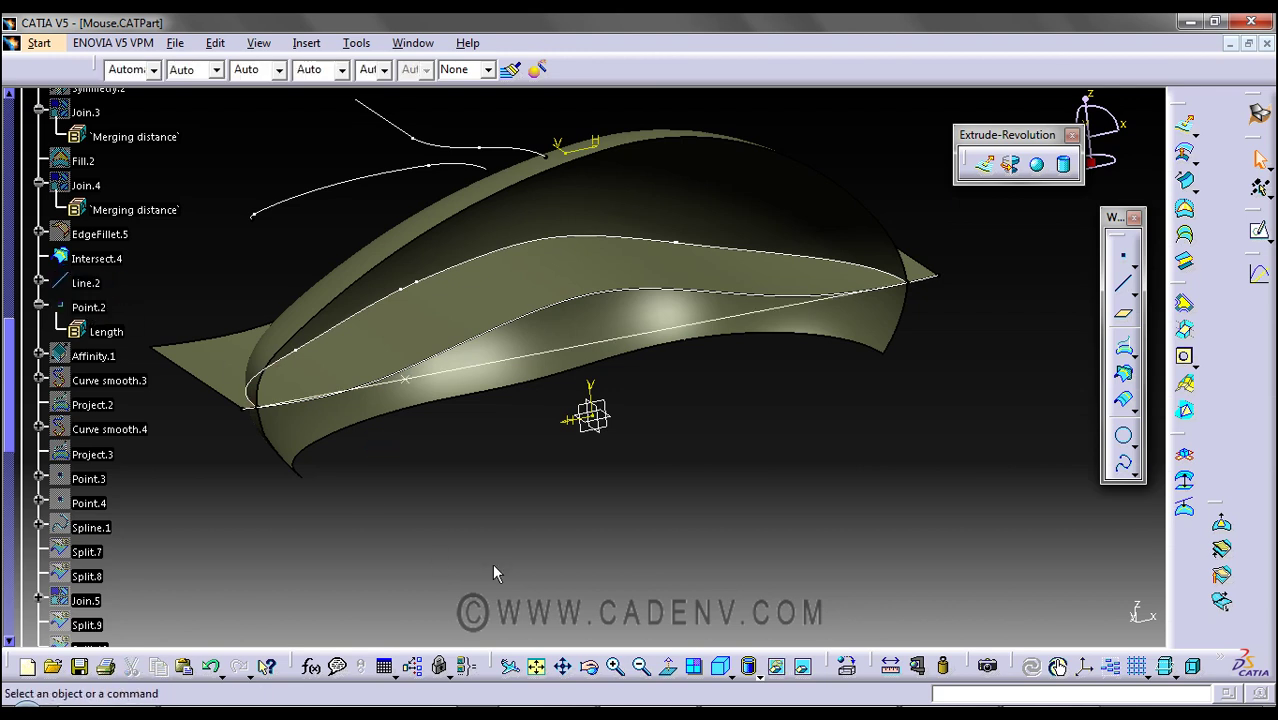
middle_drag(492, 563, 632, 517)
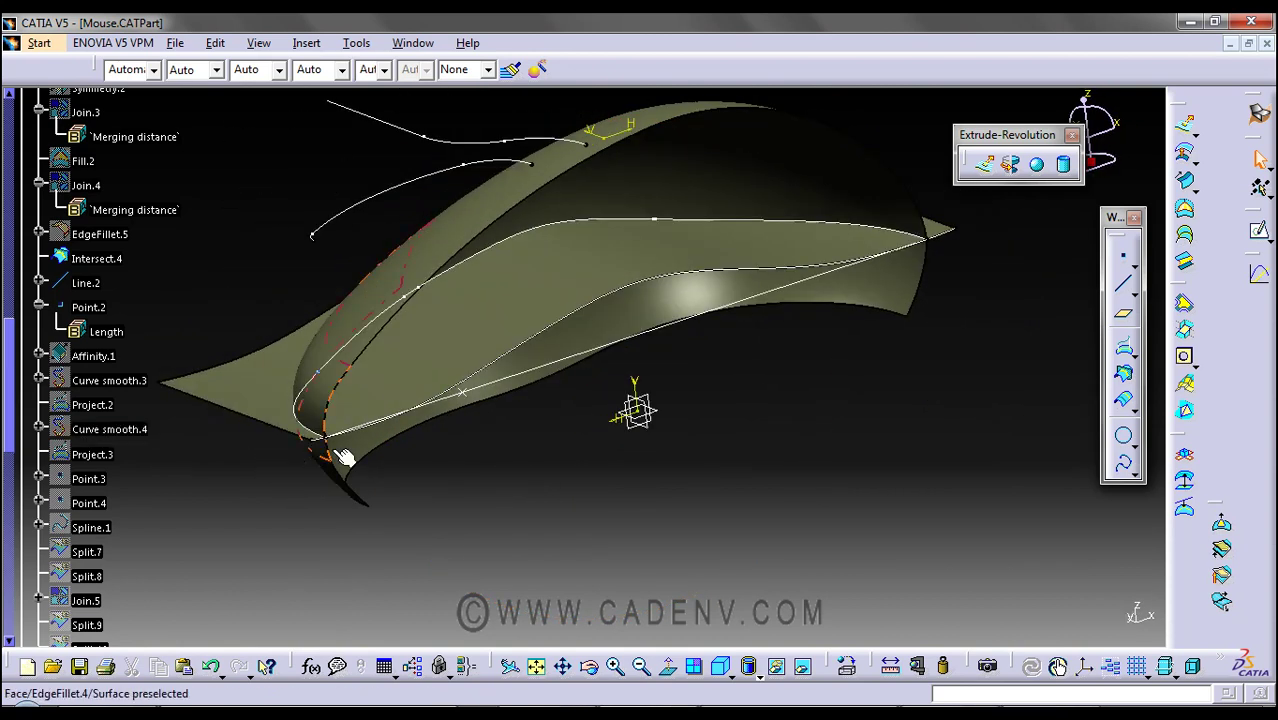
middle_drag(430, 452, 500, 410)
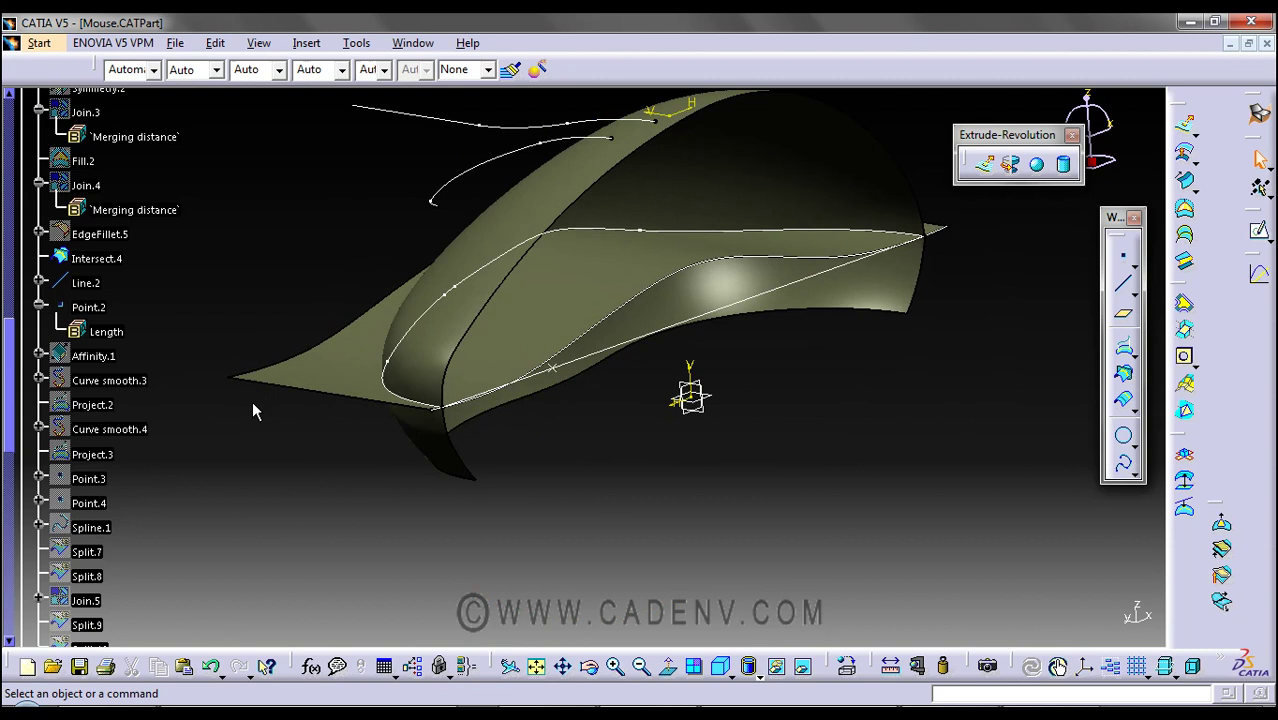
right_click(103, 357)
click(140, 379)
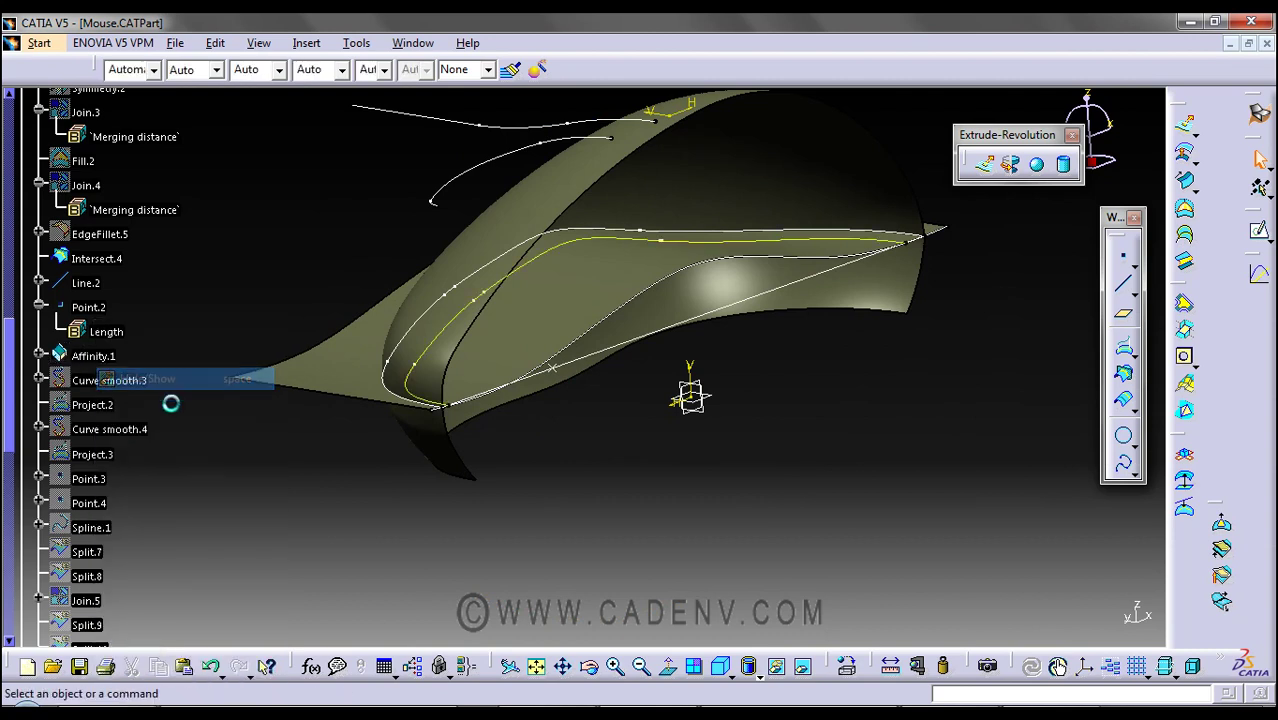
middle_drag(545, 470, 628, 520)
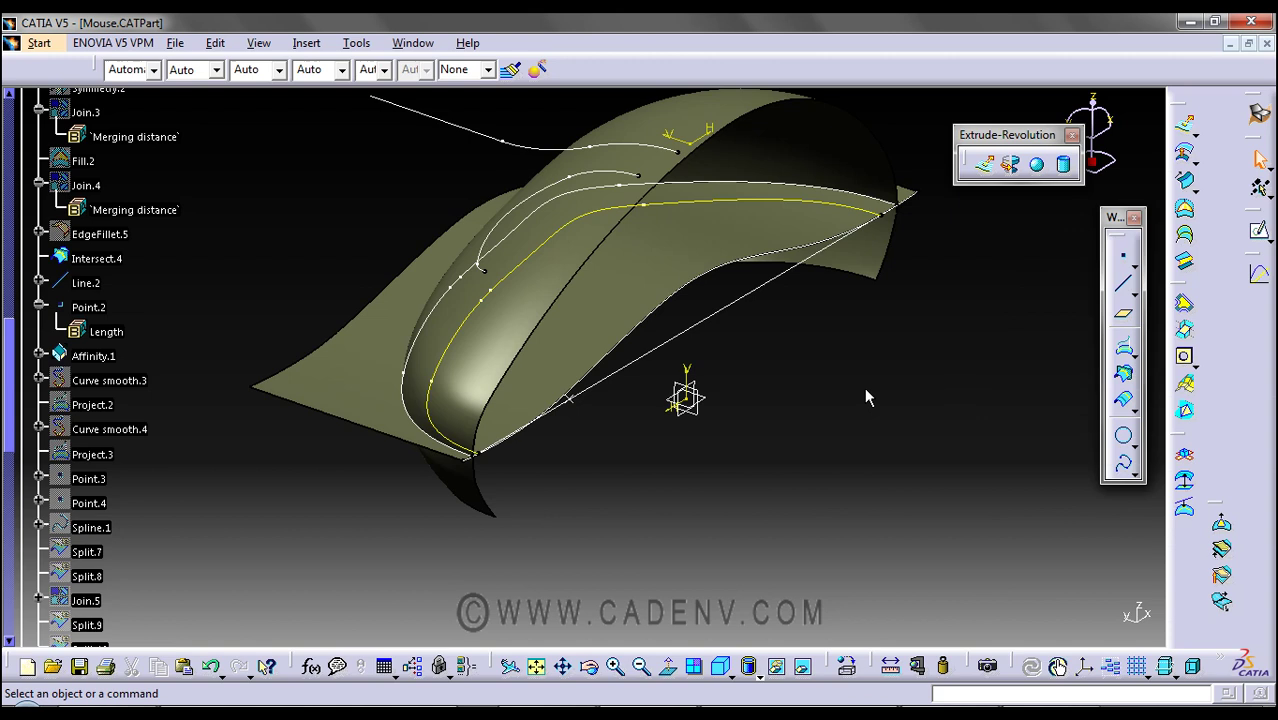
ctrl+middle_drag(818, 417, 821, 404)
Restore the default position of all toolbars through the toolbar customization settings
right_click(1216, 265)
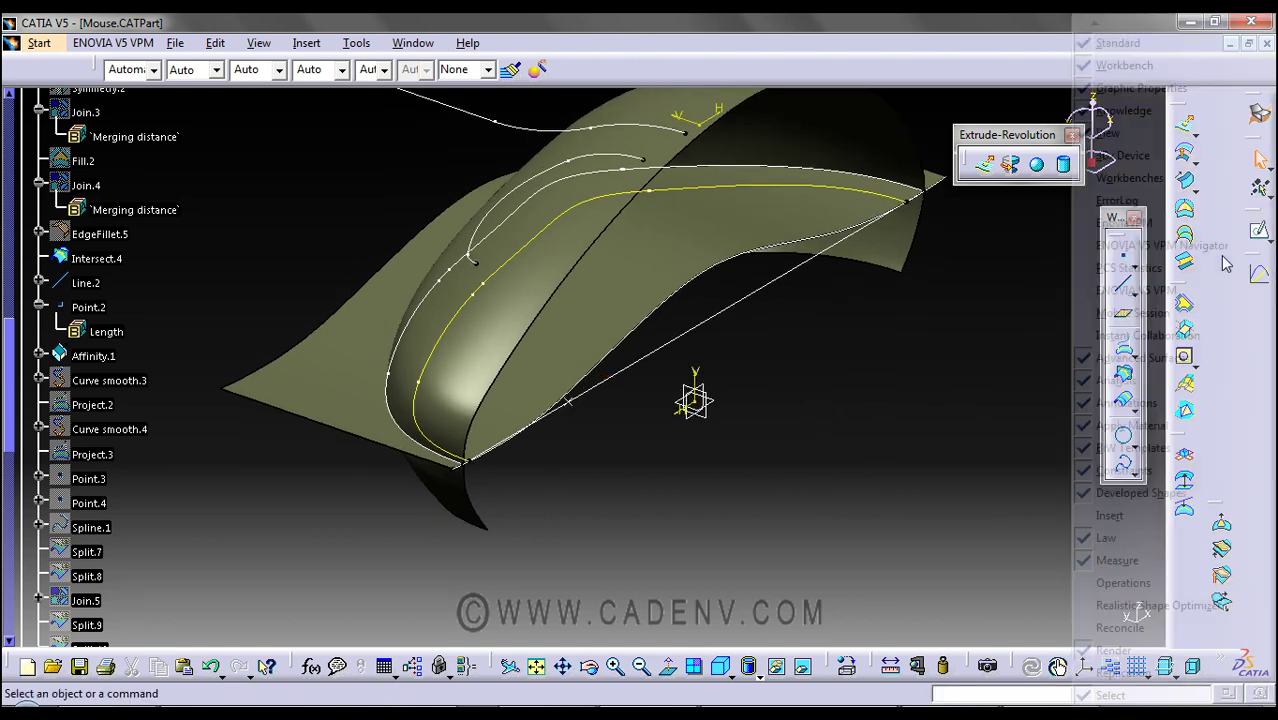
mouse_move(1123, 711)
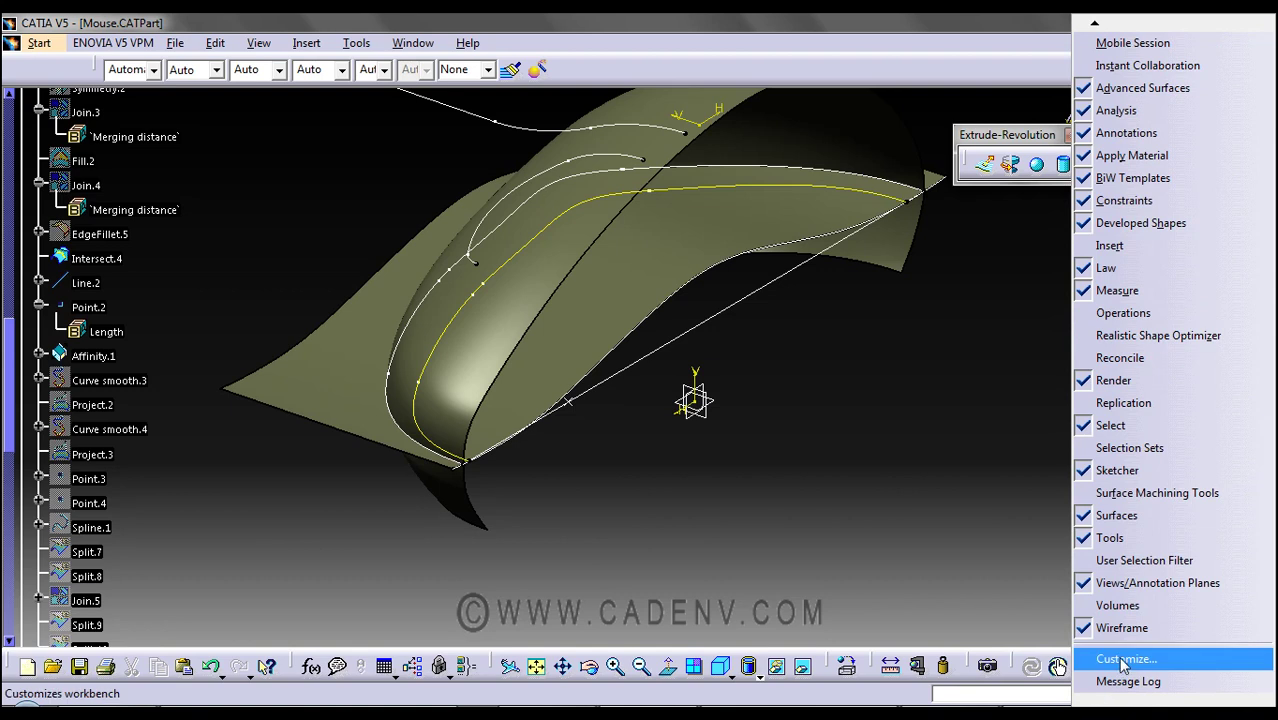
click(1120, 660)
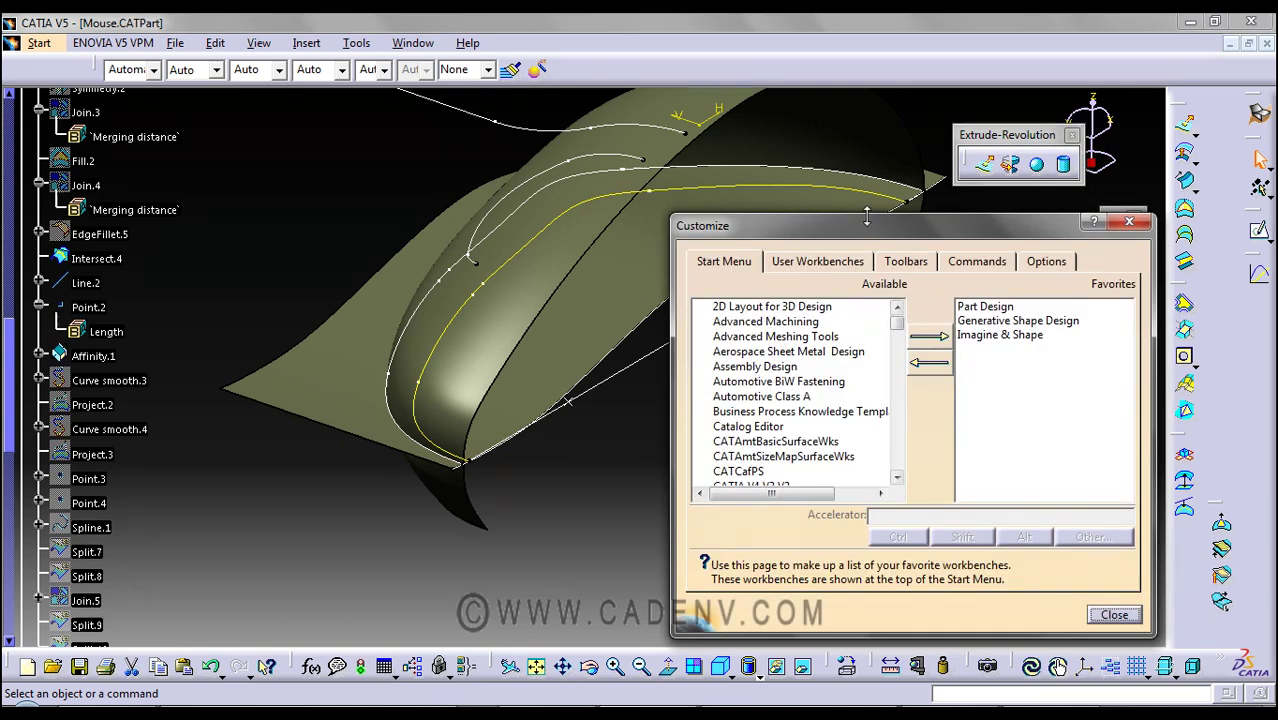
click(907, 262)
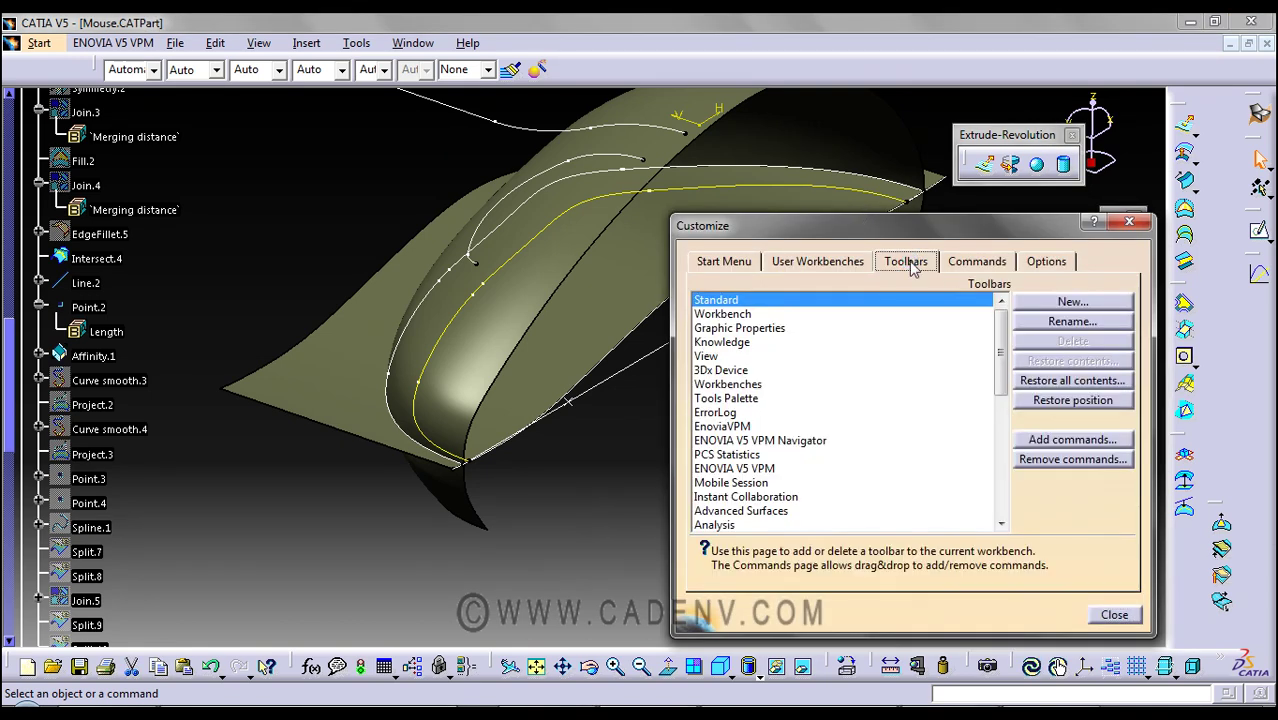
click(1064, 402)
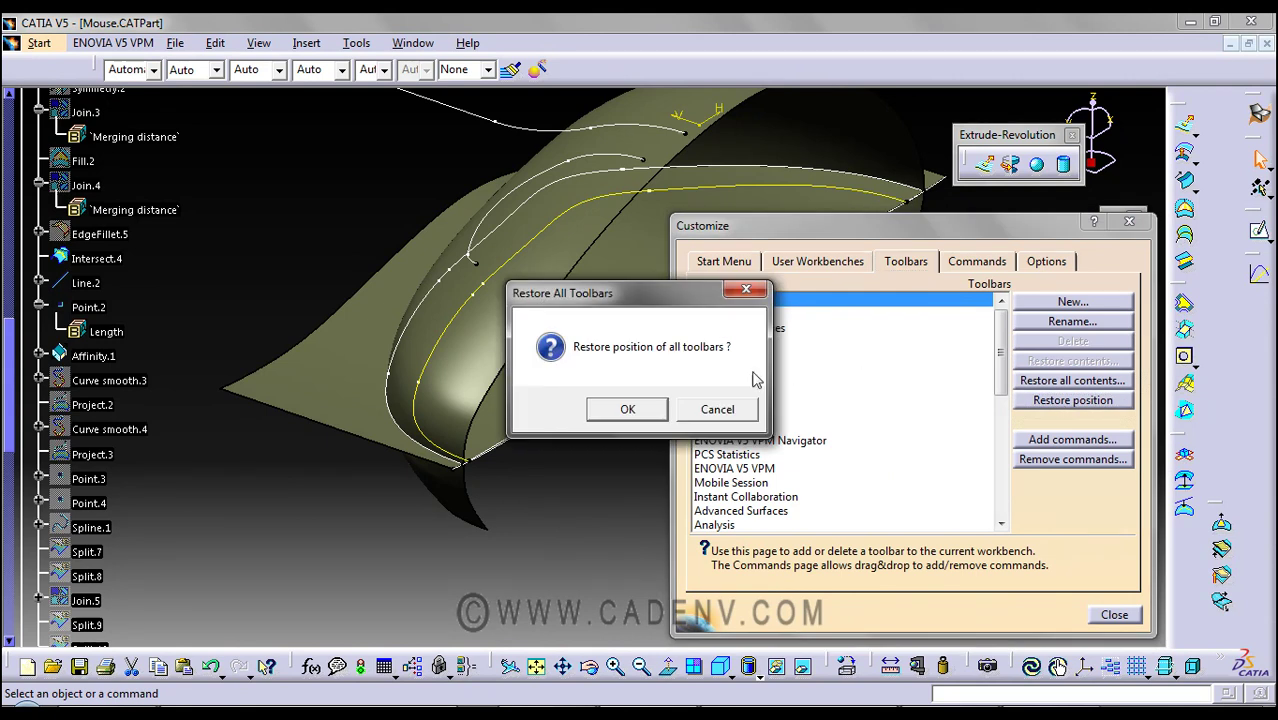
click(630, 410)
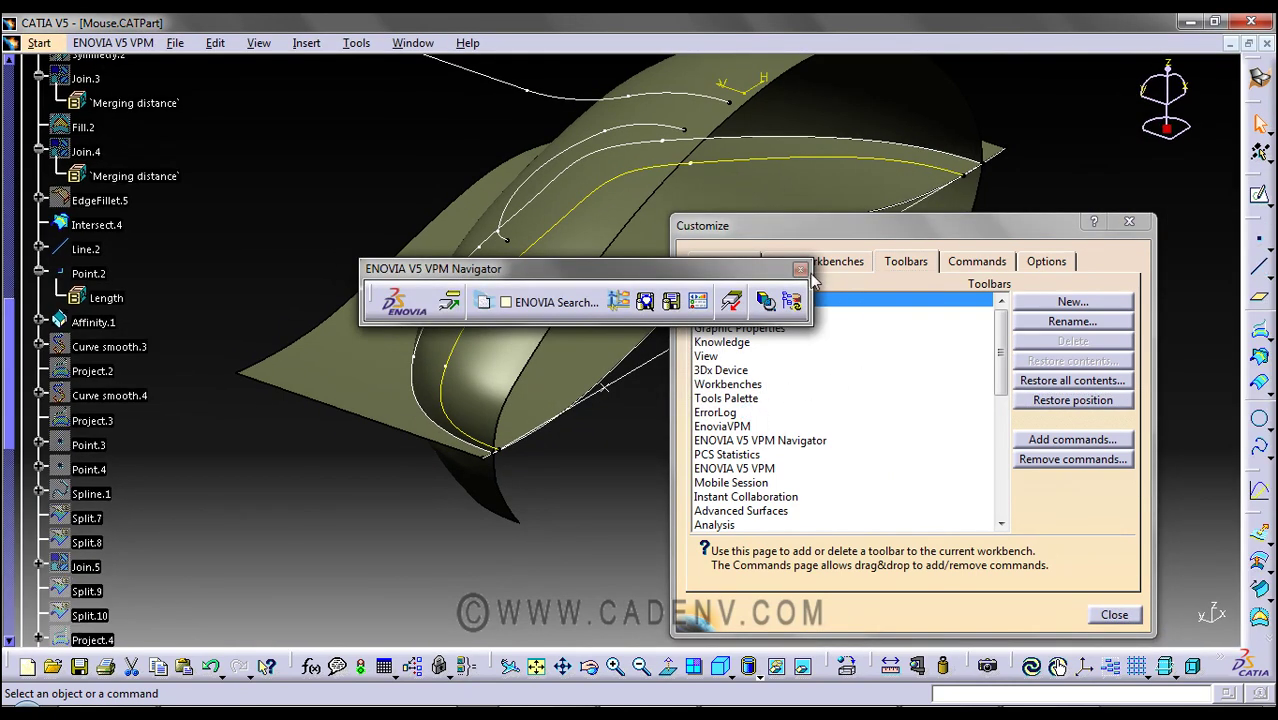
Close the floating ENOVIA V5 VPM Navigator toolbar and rearrange the docked toolbars, placing the Surfaces toolbar in its own second column
click(801, 272)
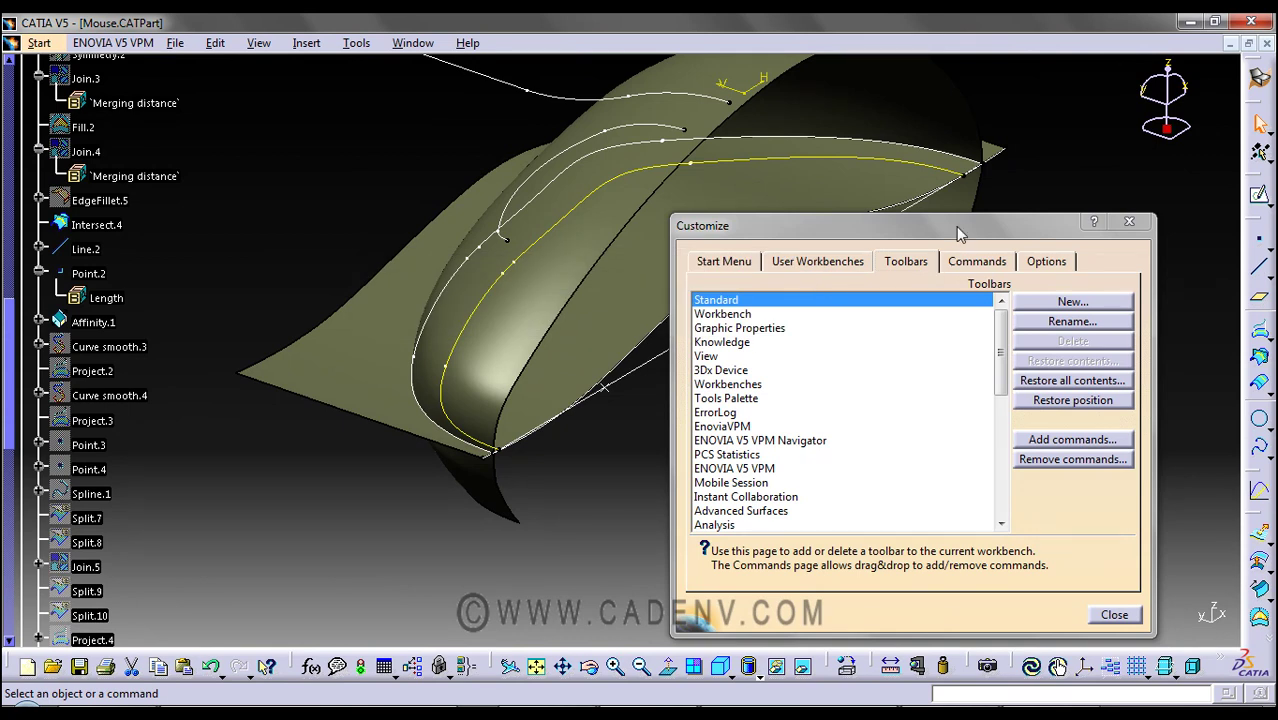
drag(958, 234, 940, 212)
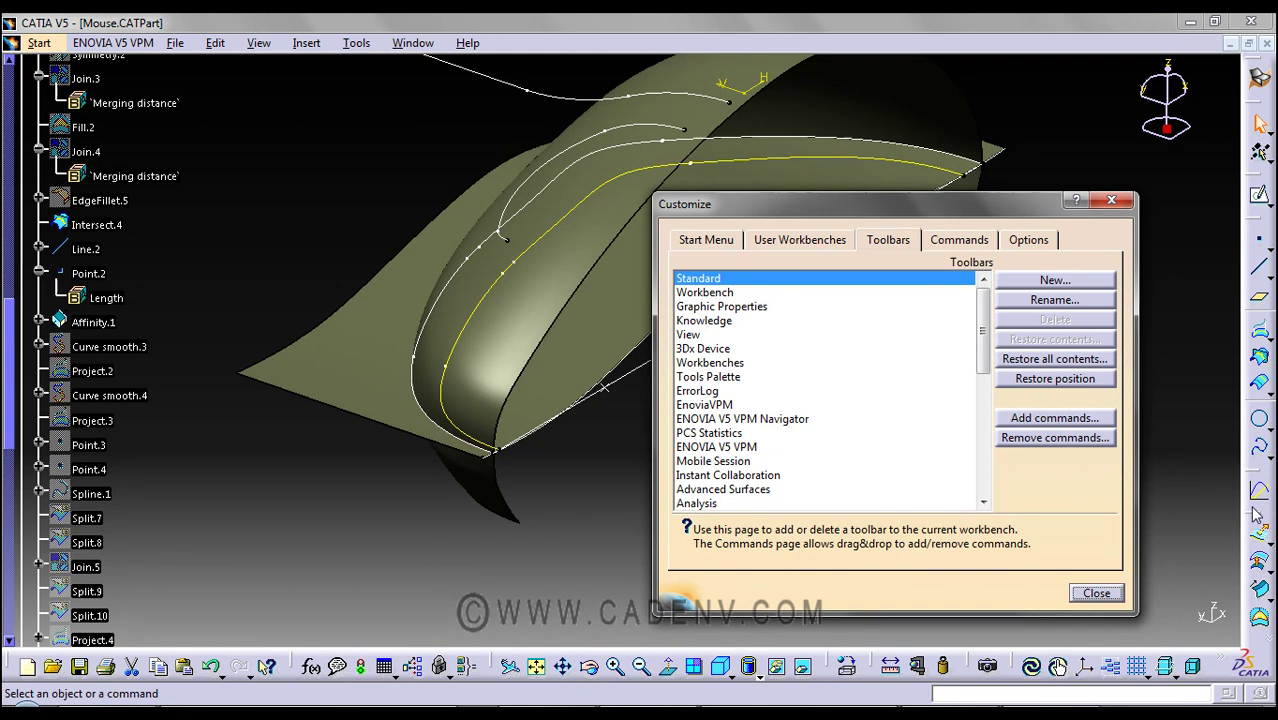
drag(1256, 472, 1230, 450)
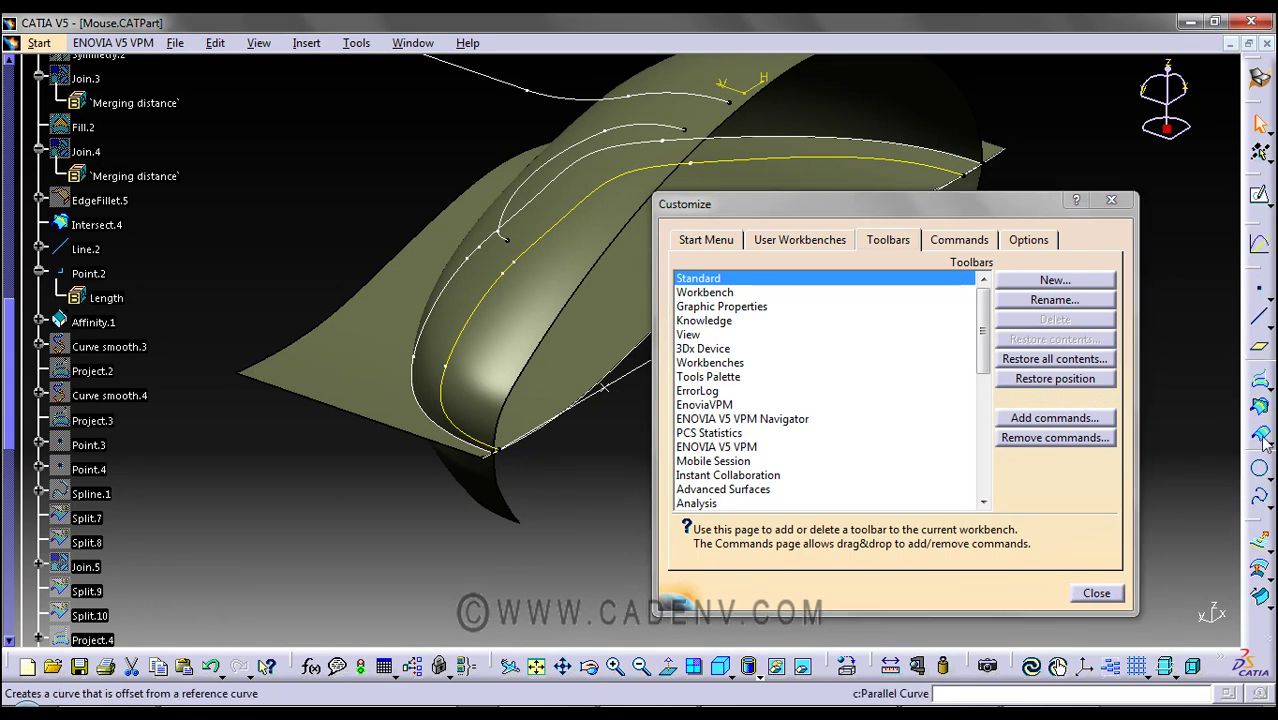
drag(1253, 519, 1224, 74)
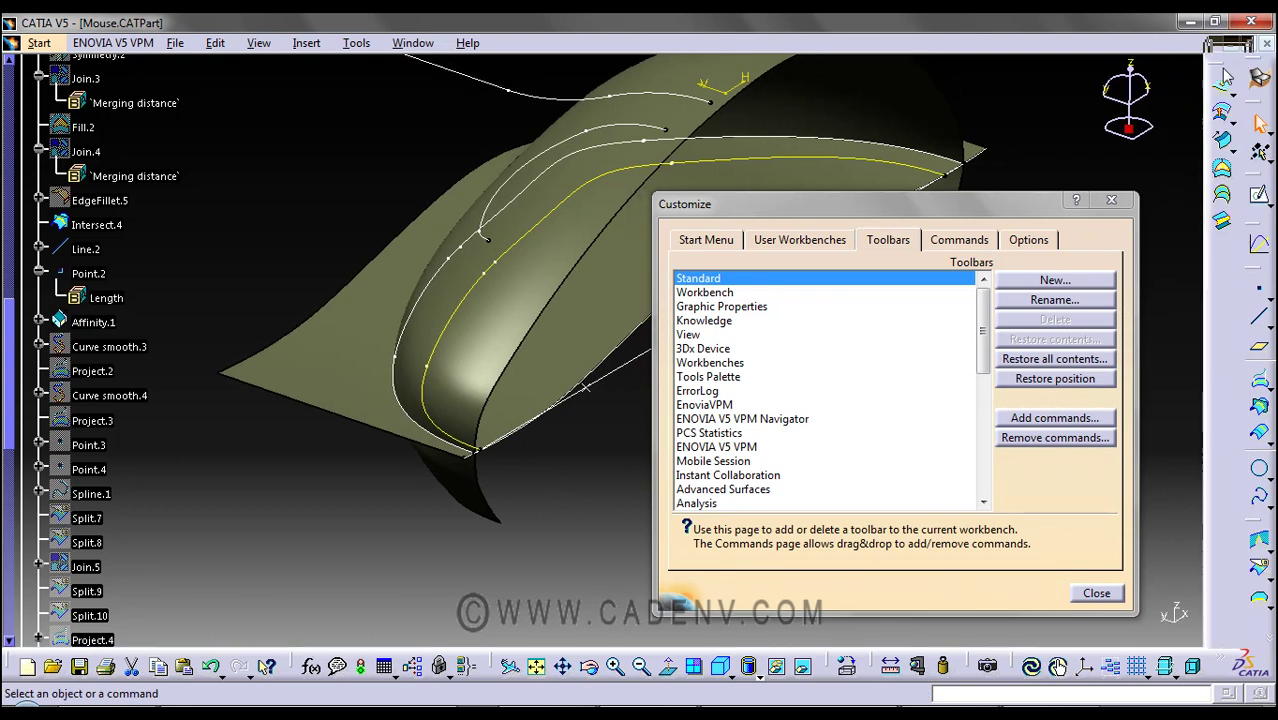
Dock the Operations and Replication toolbars below the Surfaces toolbar in the second column and close the customization dialog
drag(1256, 519, 1226, 256)
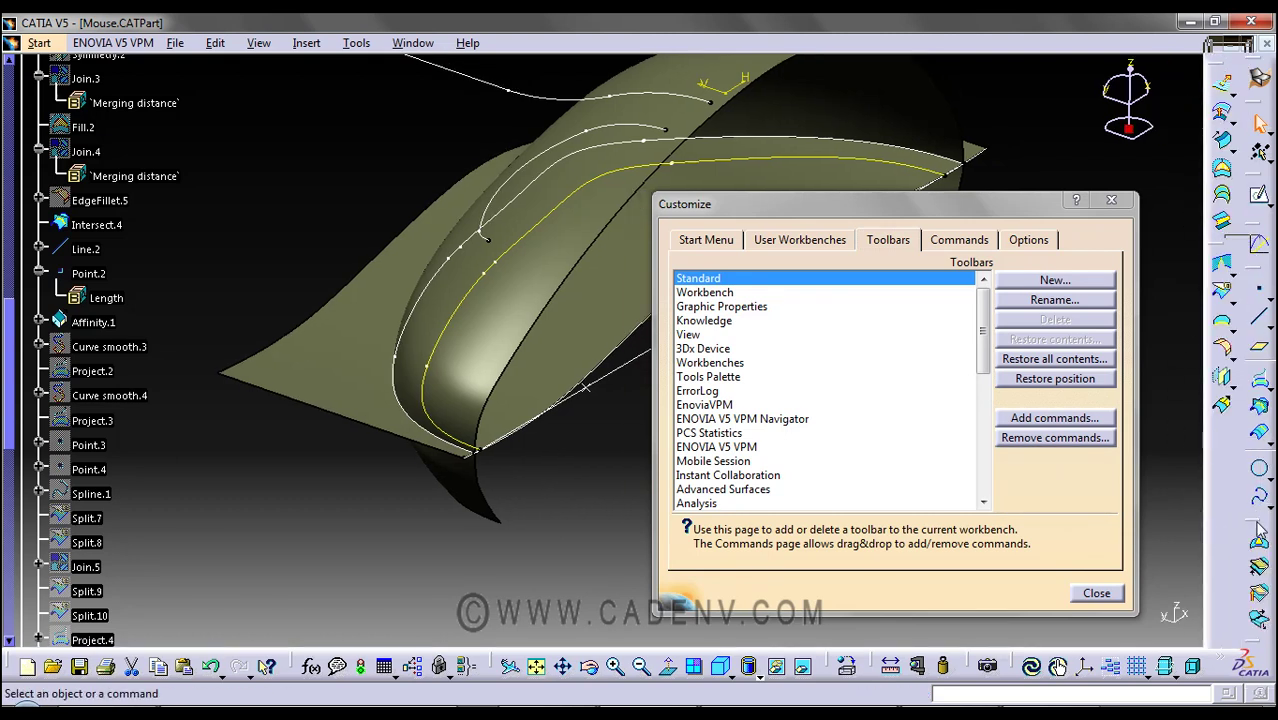
drag(1218, 462, 1214, 436)
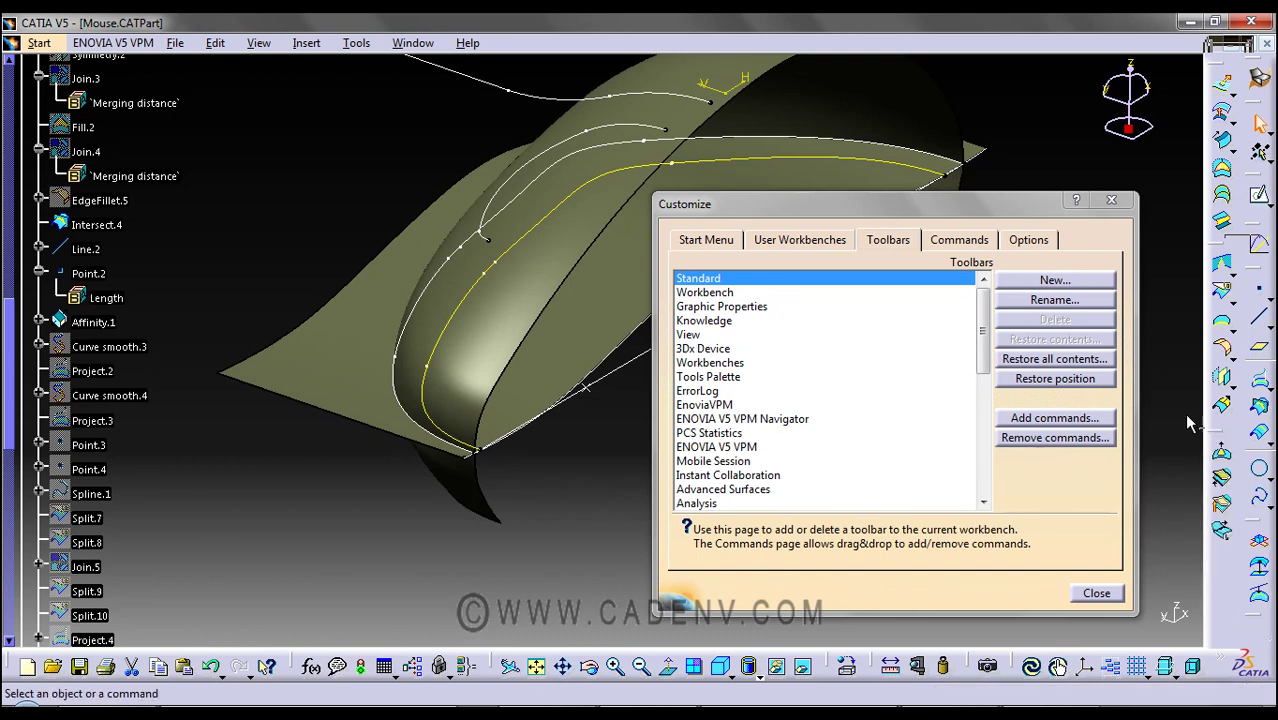
middle_drag(1159, 343, 1150, 345)
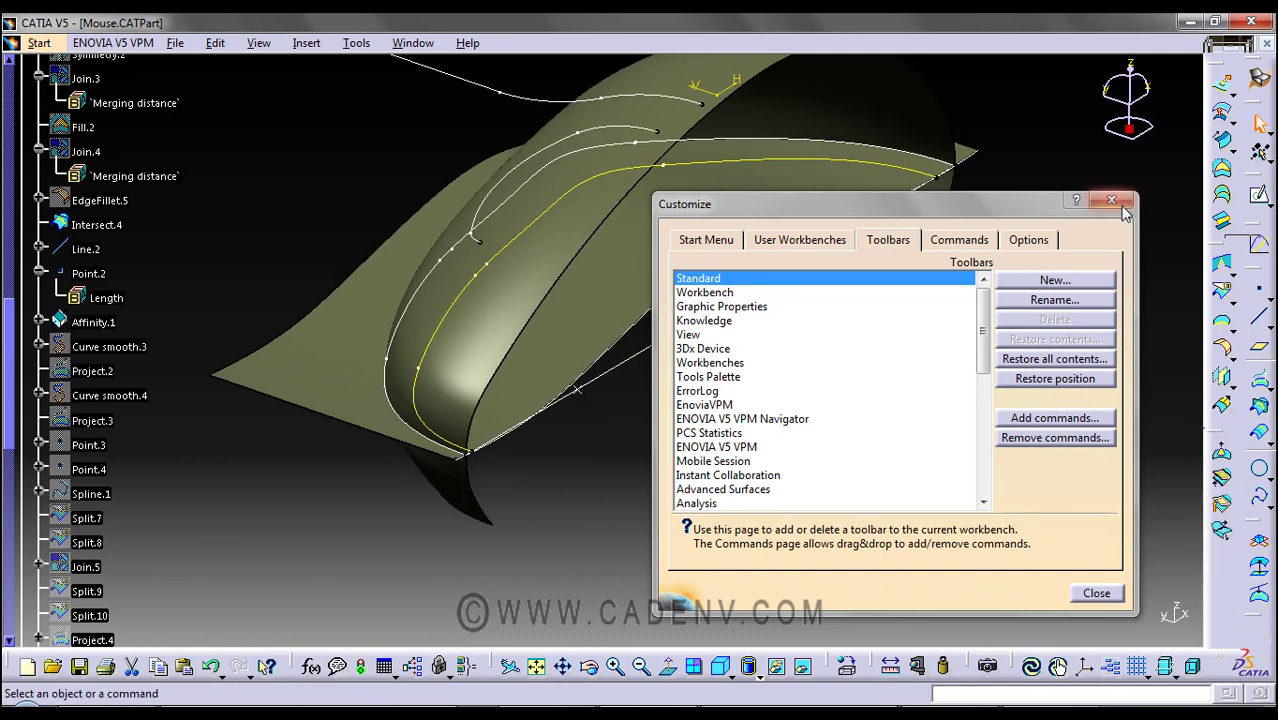
click(1096, 593)
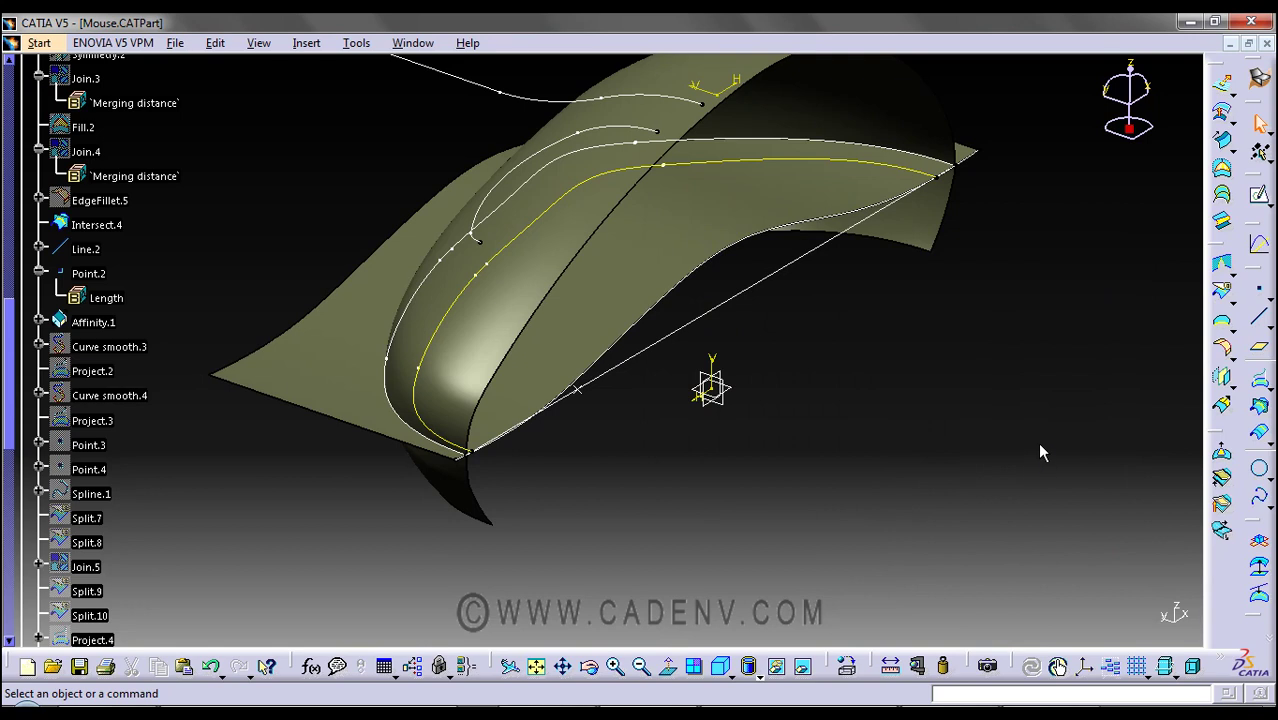
Detach the Transformations tools from the Operations toolbar as a floating toolbar beside the mouse model
middle_drag(1037, 442, 1039, 430)
middle_drag(913, 422, 914, 433)
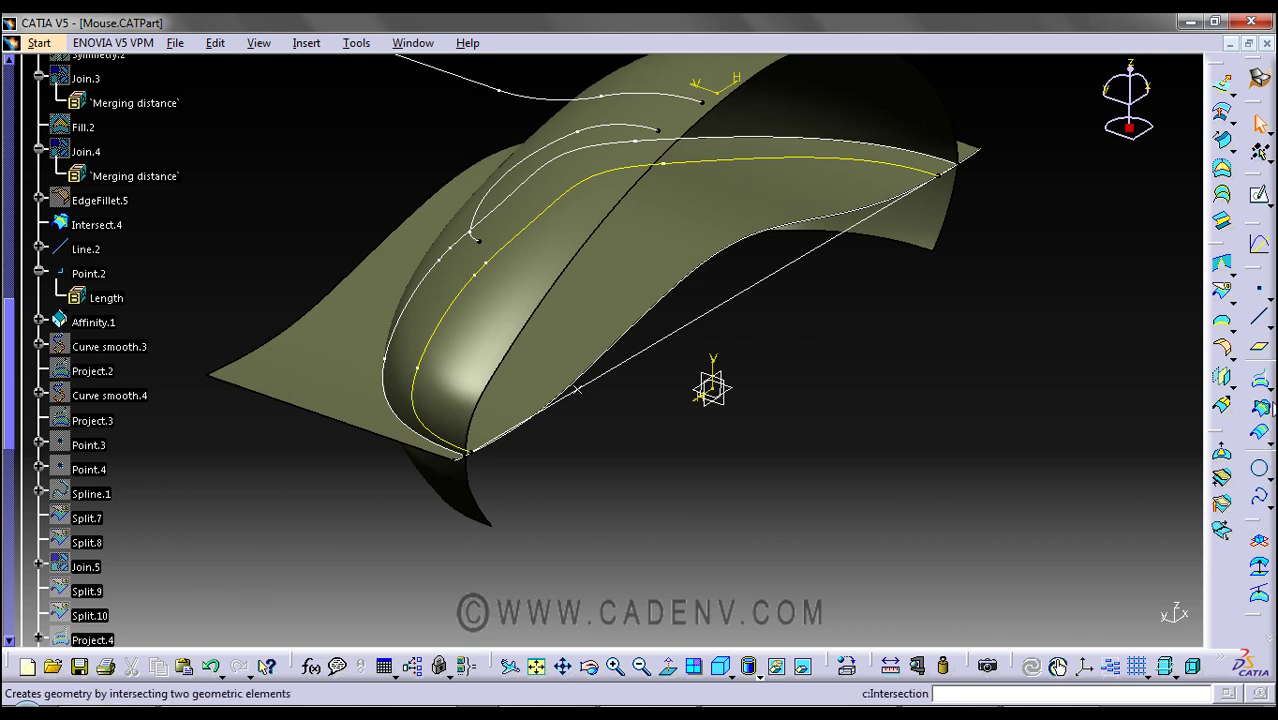
click(1269, 387)
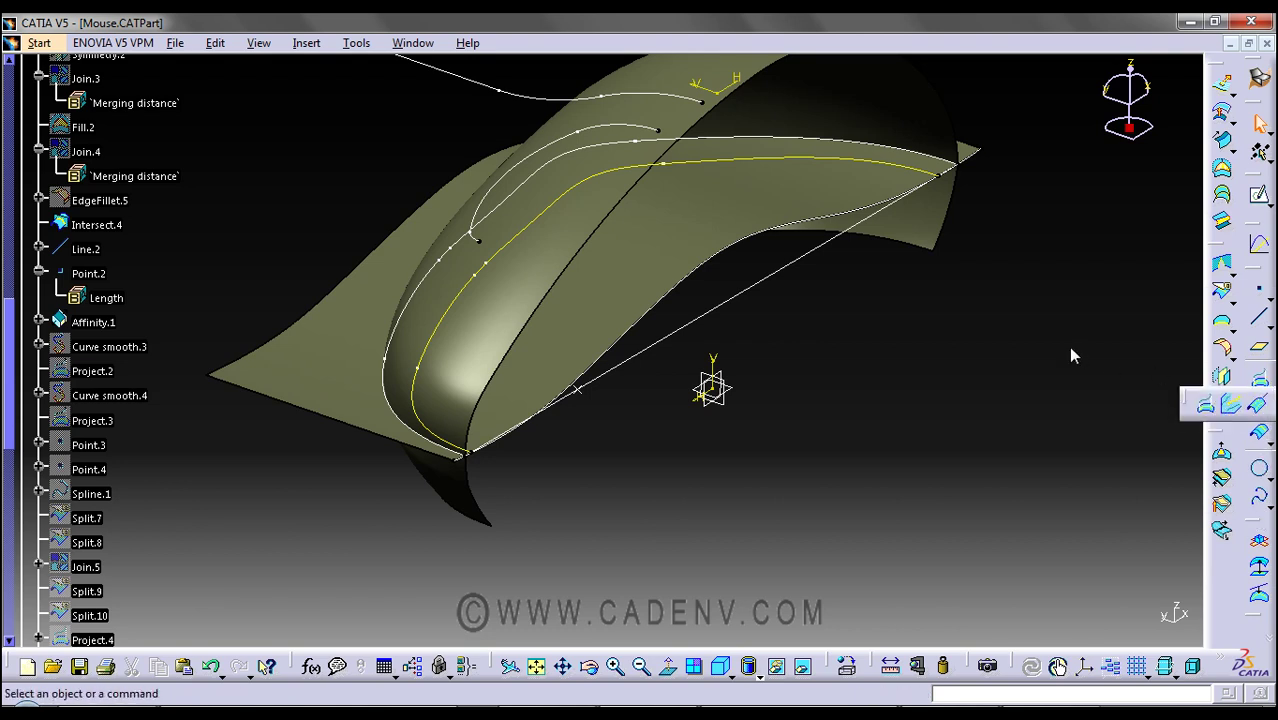
click(1229, 384)
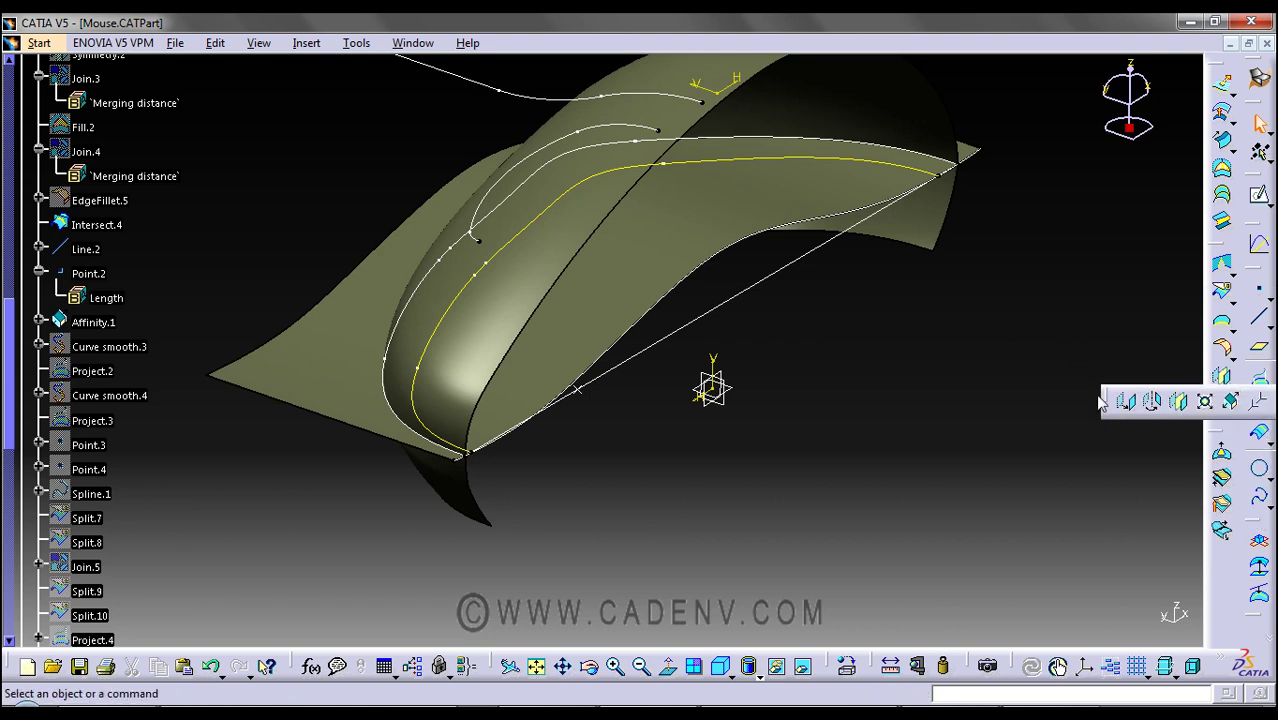
drag(1108, 400, 924, 432)
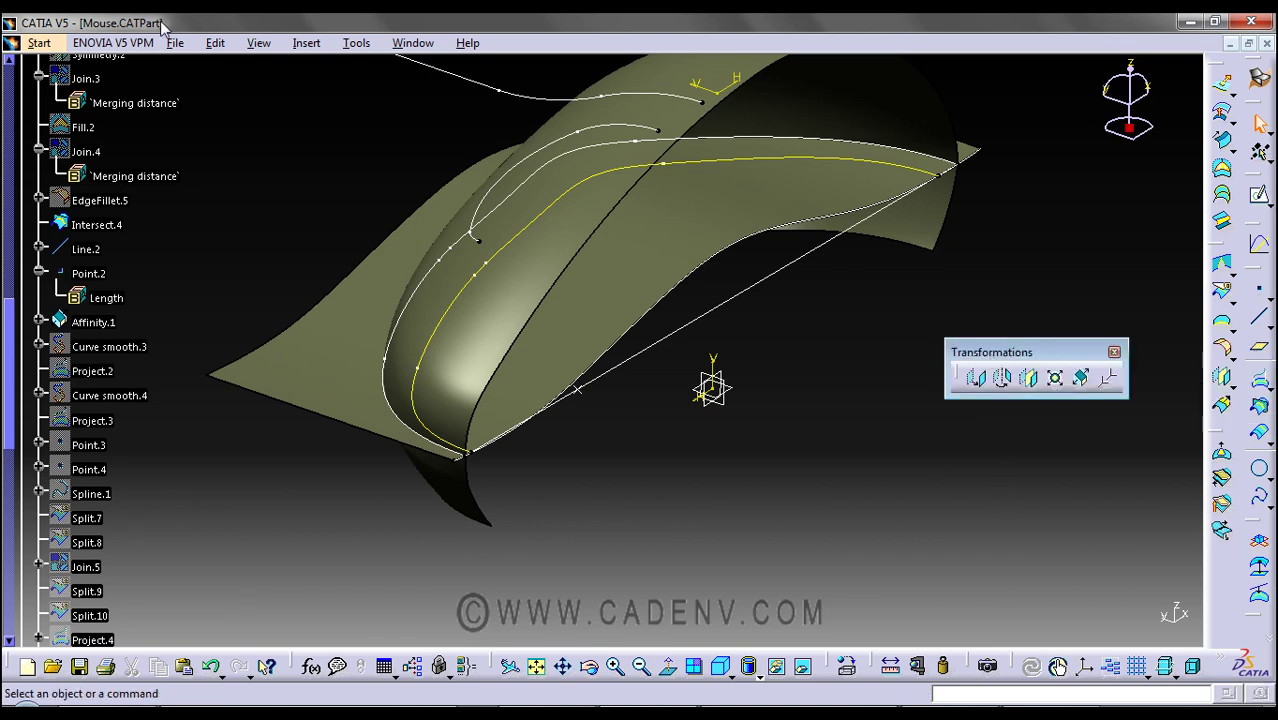
Locate the Affinity command among the insertable operations without starting it
click(304, 44)
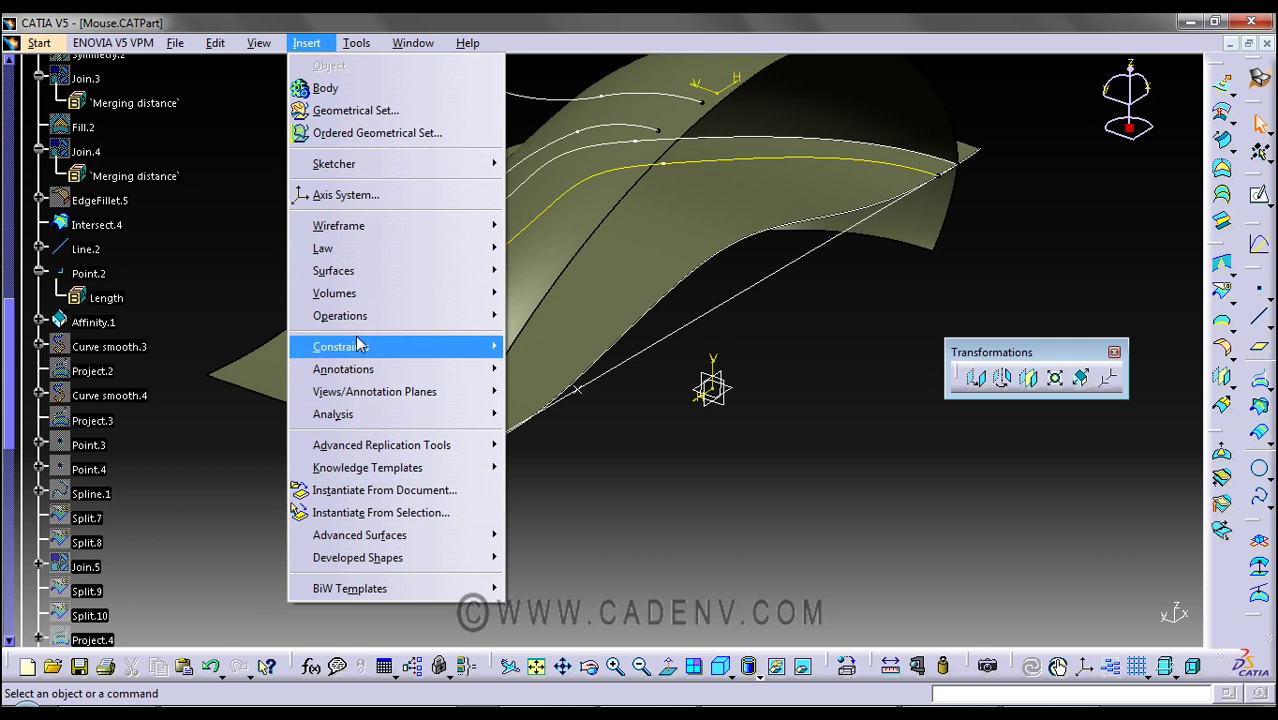
mouse_move(366, 318)
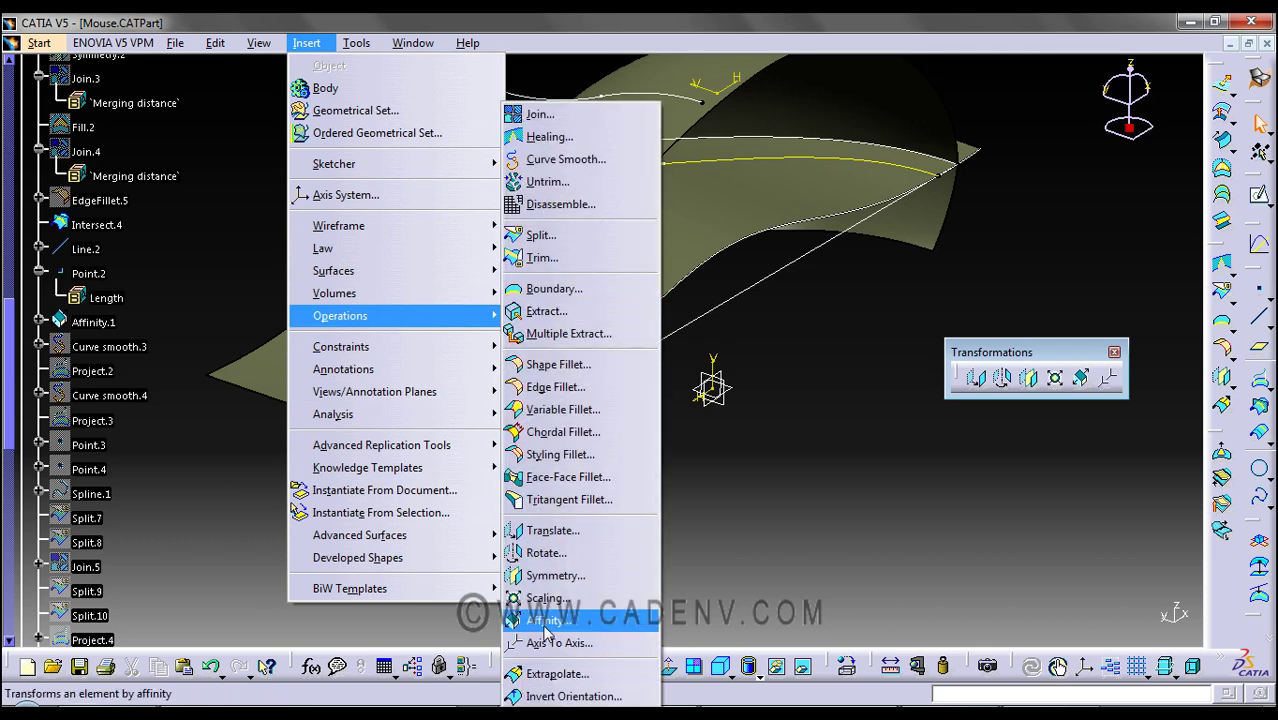
click(795, 517)
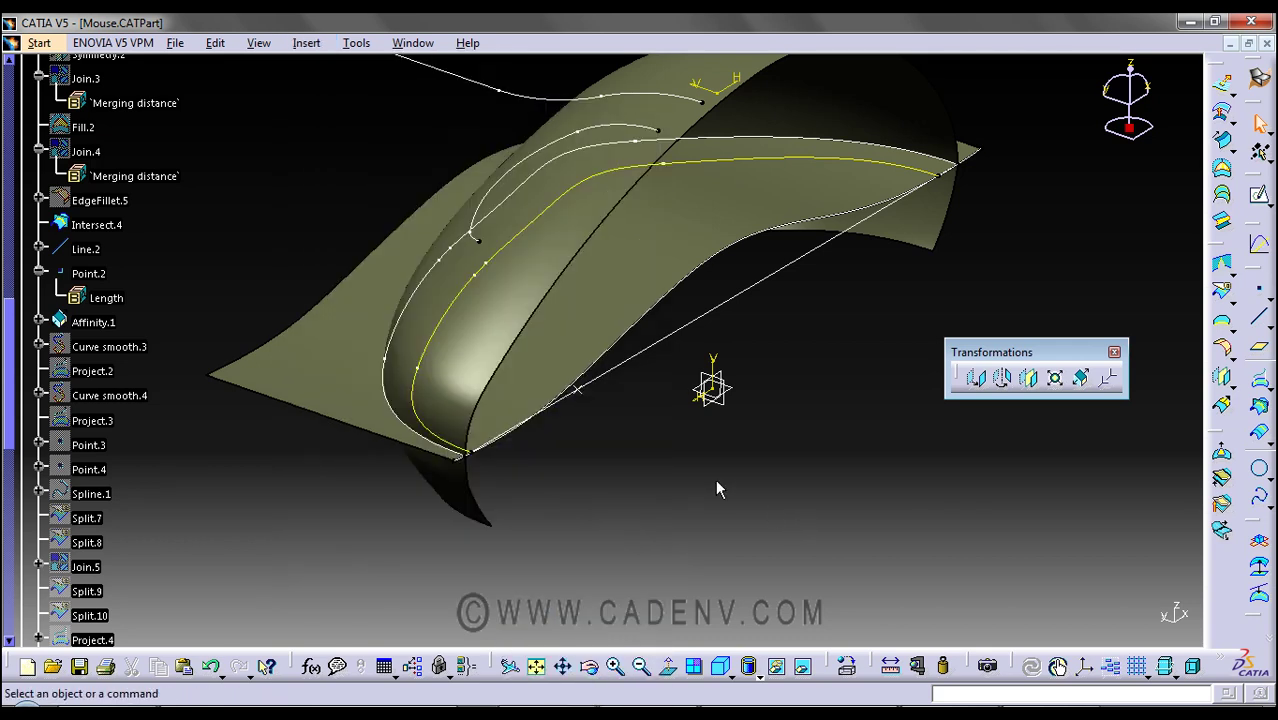
middle_drag(715, 479, 695, 486)
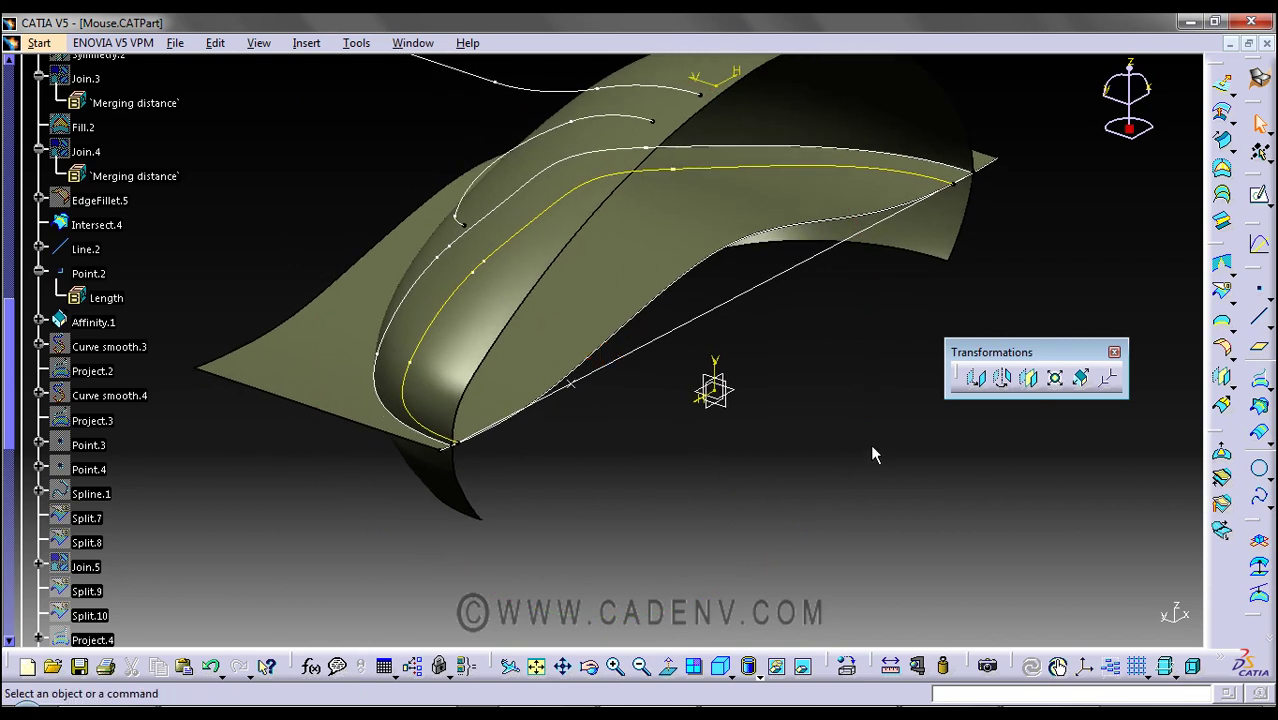
Open the definition of the Affinity.1 curve and review its element, origin point and X, Y and Z ratios
click(1083, 381)
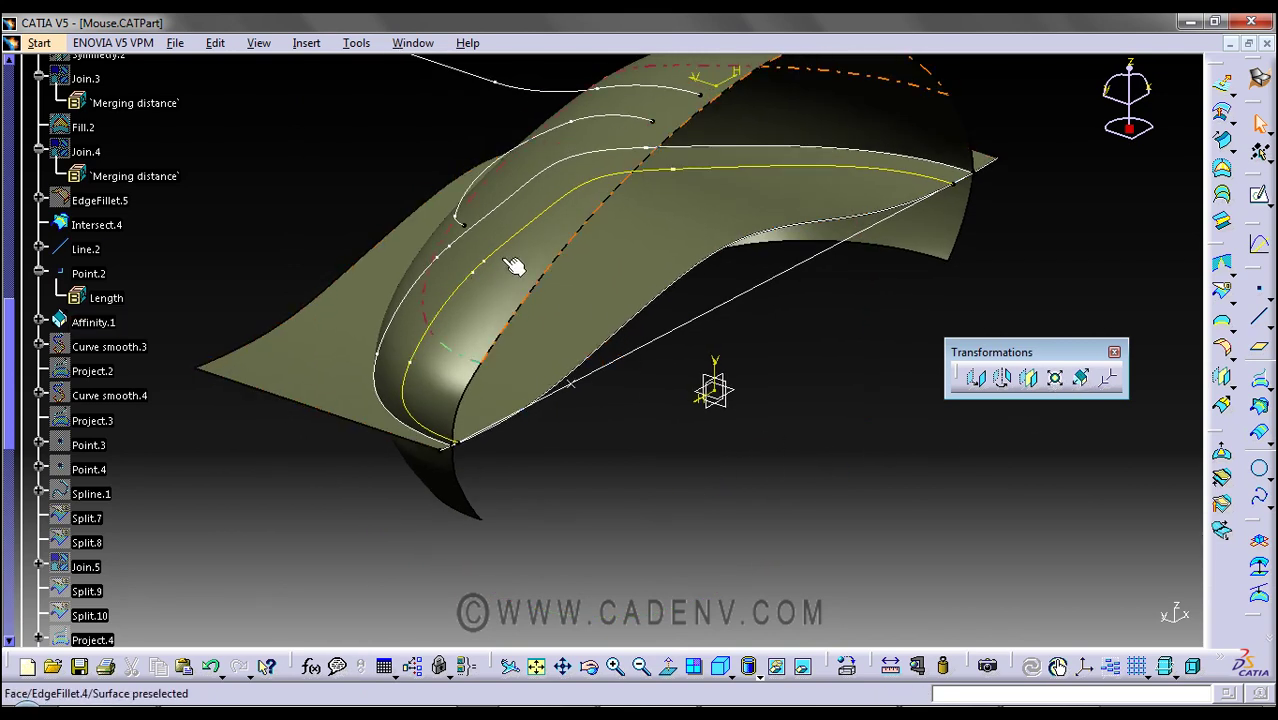
click(515, 249)
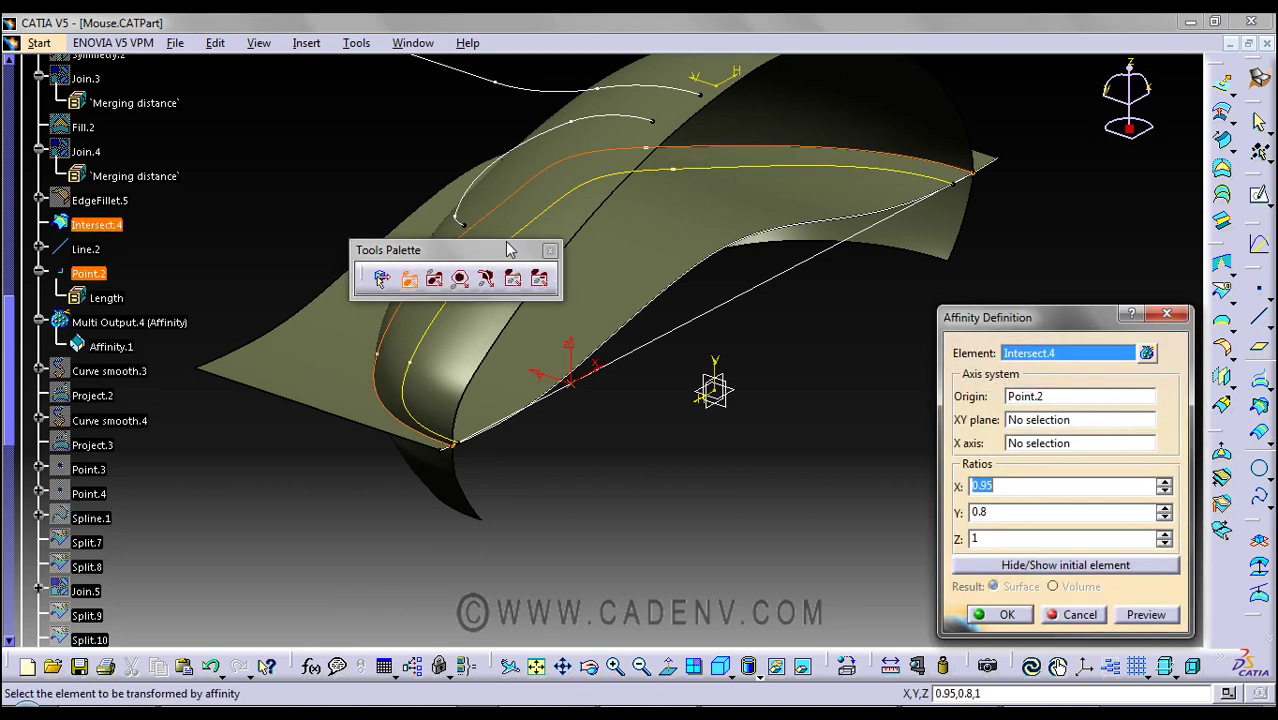
drag(555, 259, 697, 510)
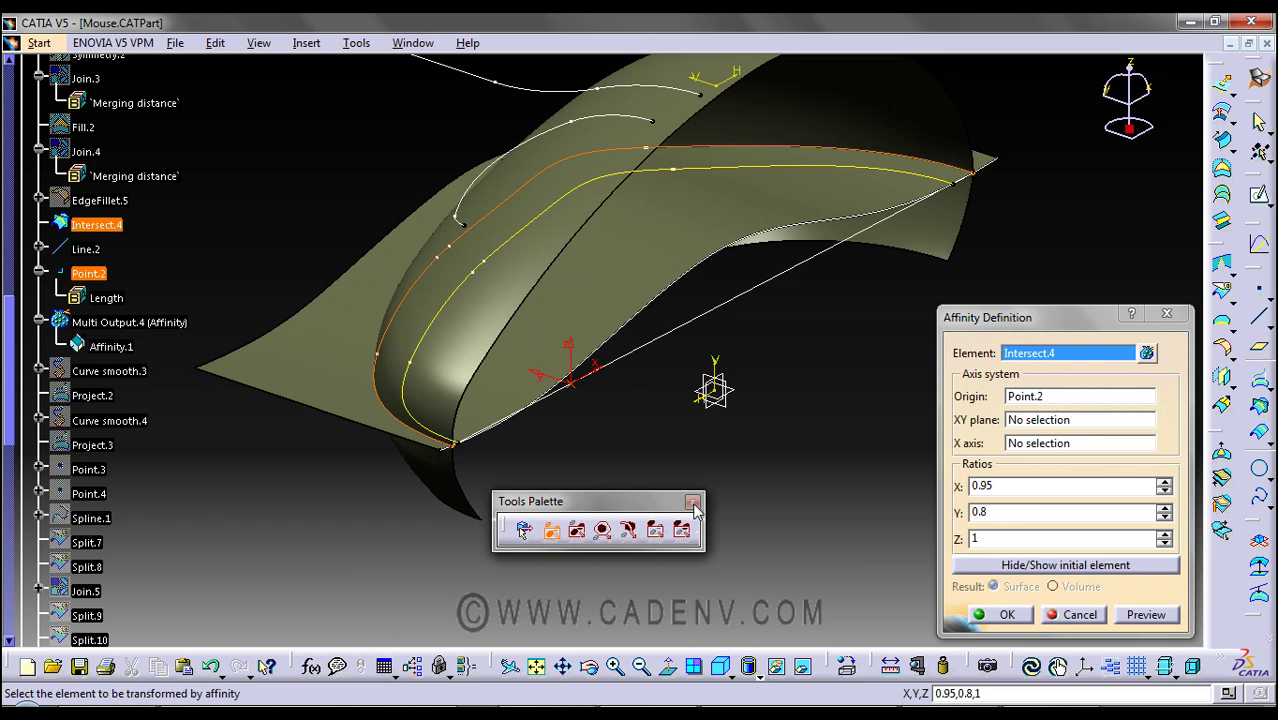
drag(605, 505, 490, 596)
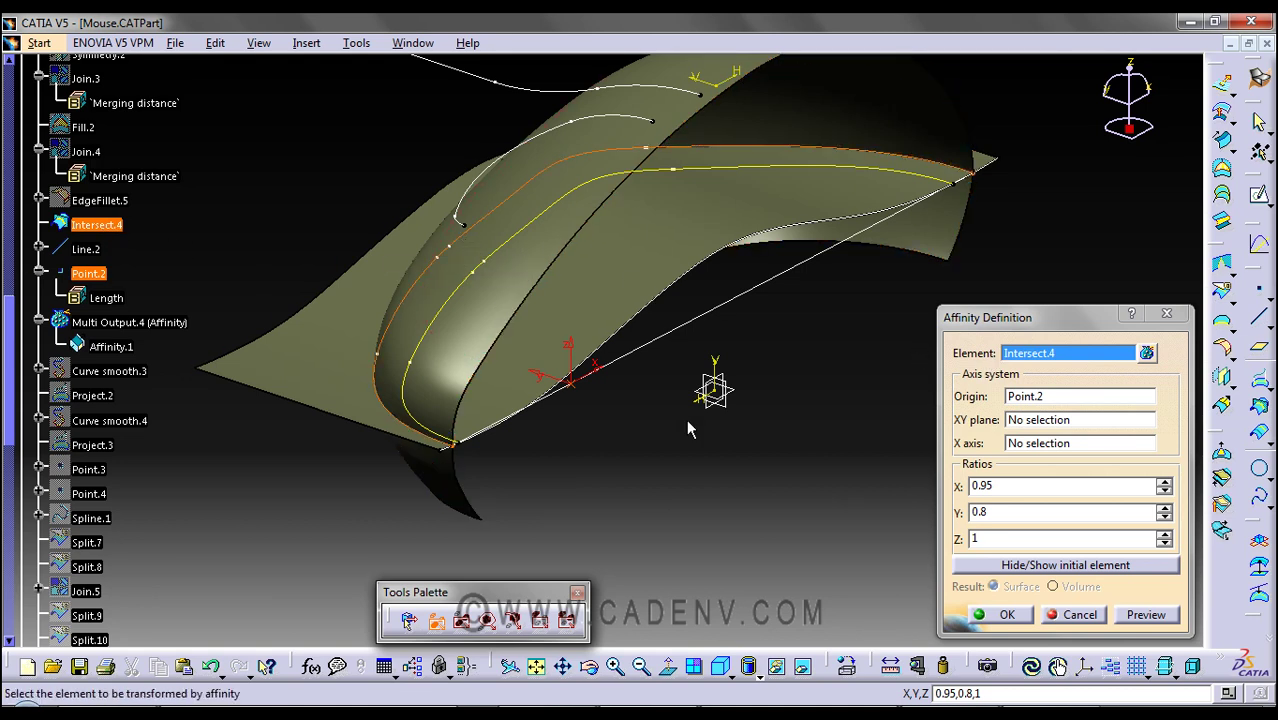
click(1027, 398)
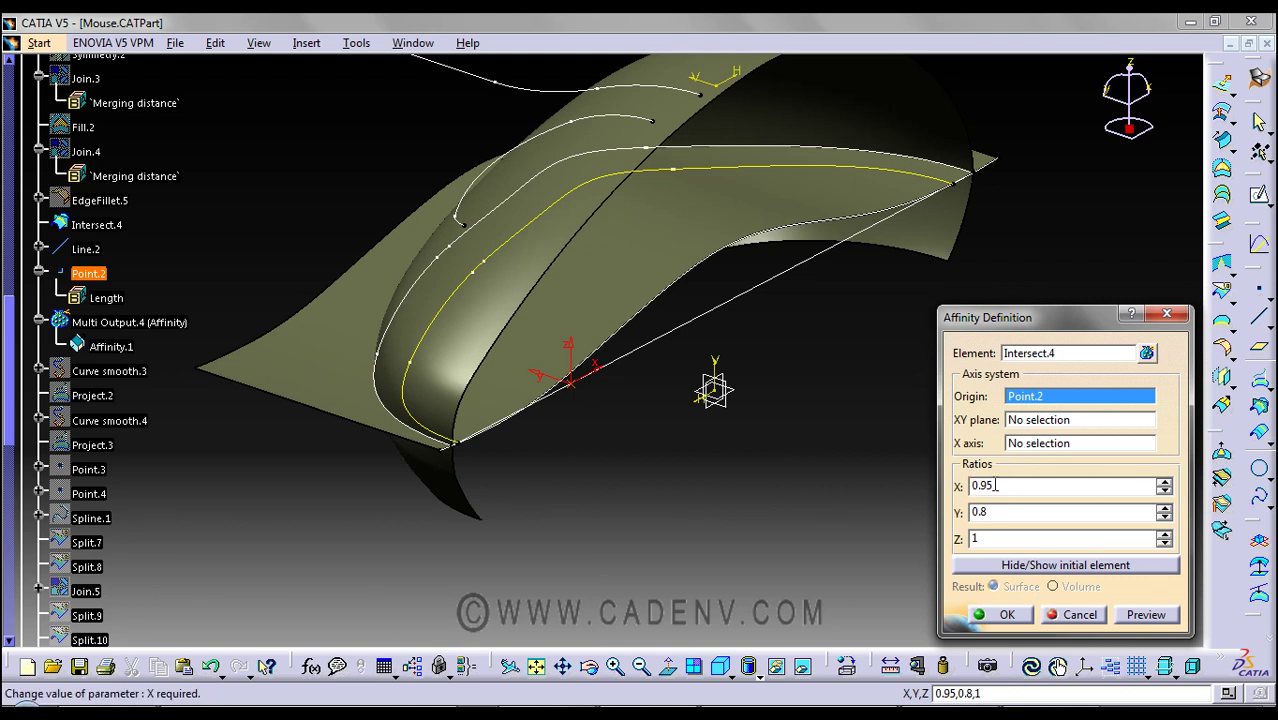
drag(995, 485, 967, 515)
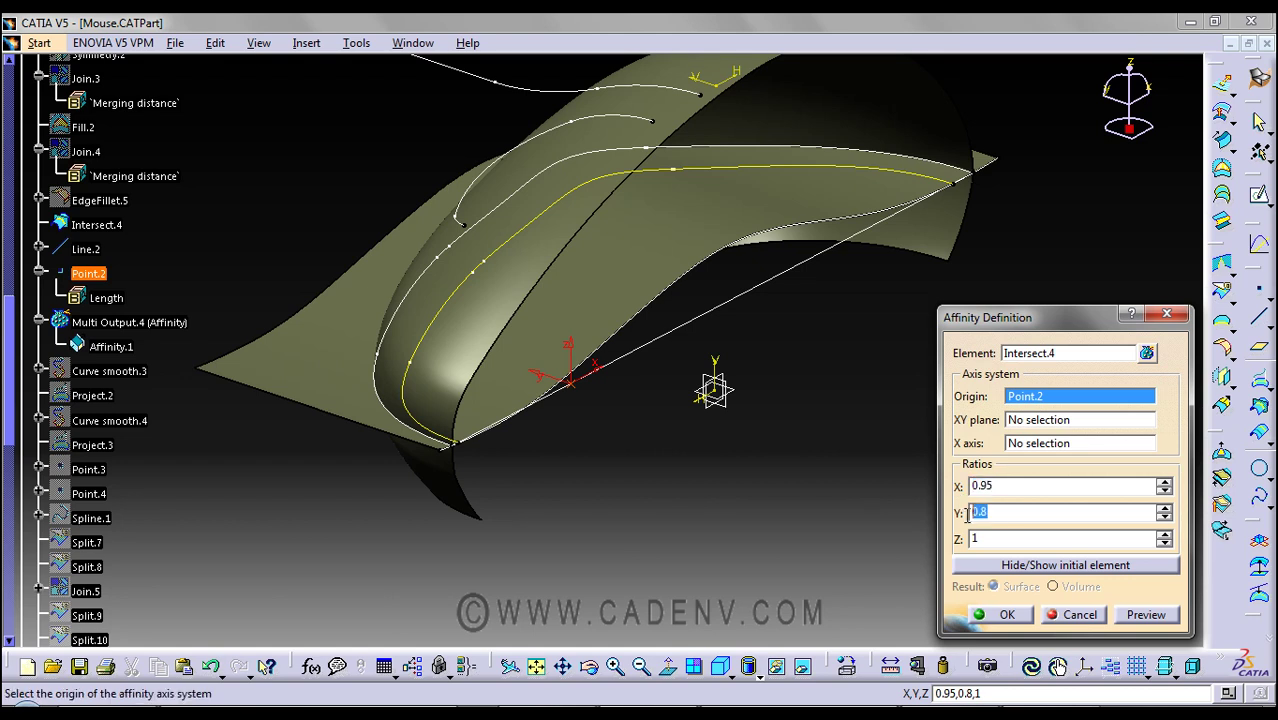
key(Tab)
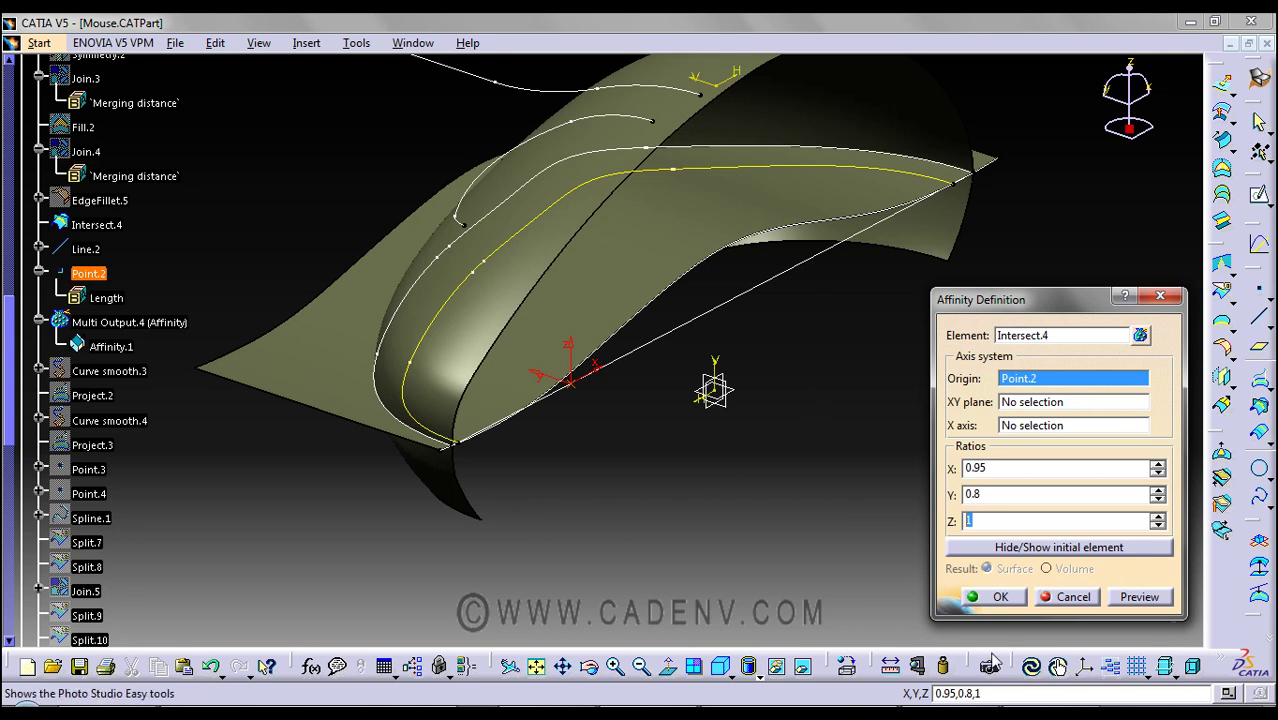
click(1000, 599)
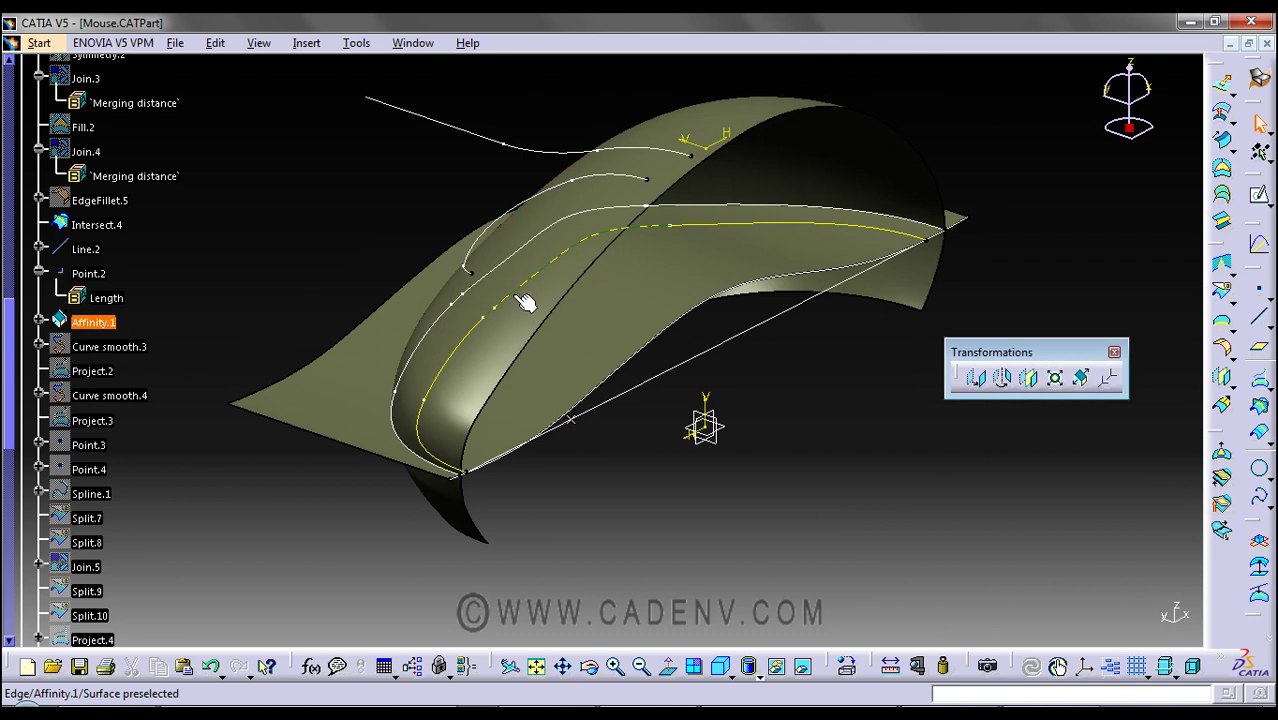
Hide Affinity.1 and create a new affinity of Intersect.4 with origin Point.2 and ratios X 0.95, Y 0.8 and Z 1
mouse_move(668, 497)
middle_down()
mouse_move(668, 485)
mouse_move(657, 495)
middle_up()
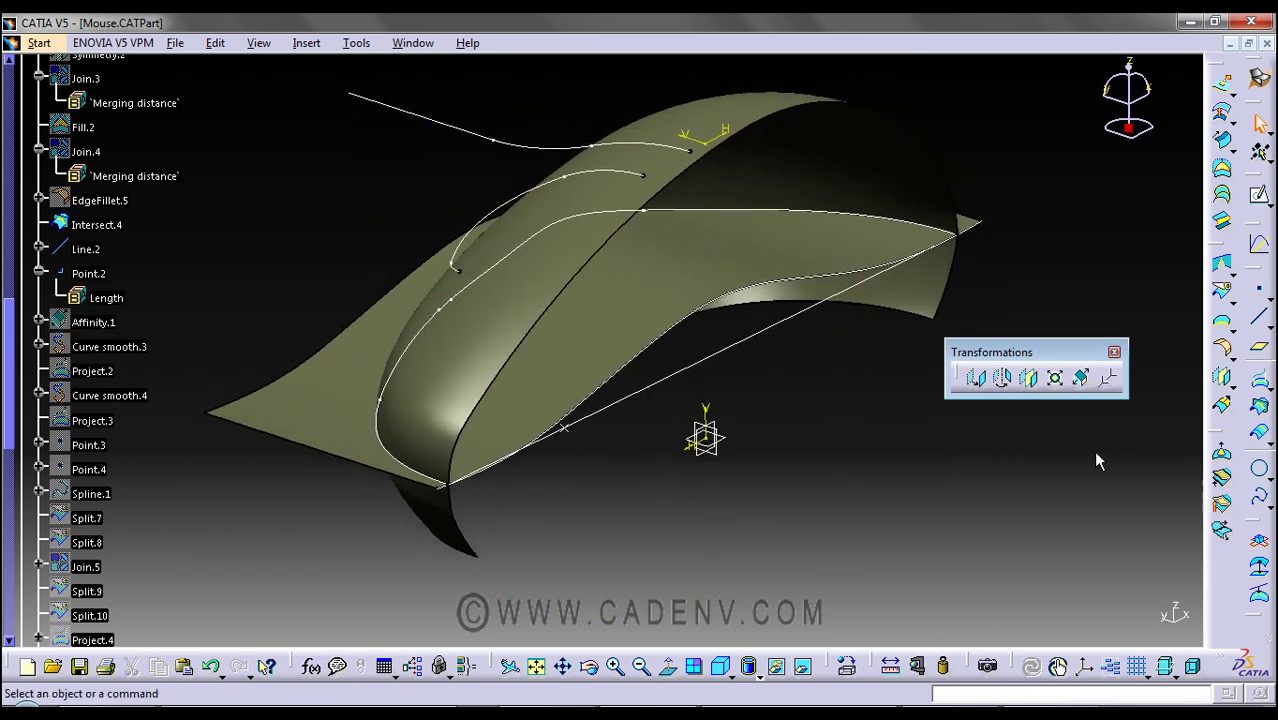
click(1083, 380)
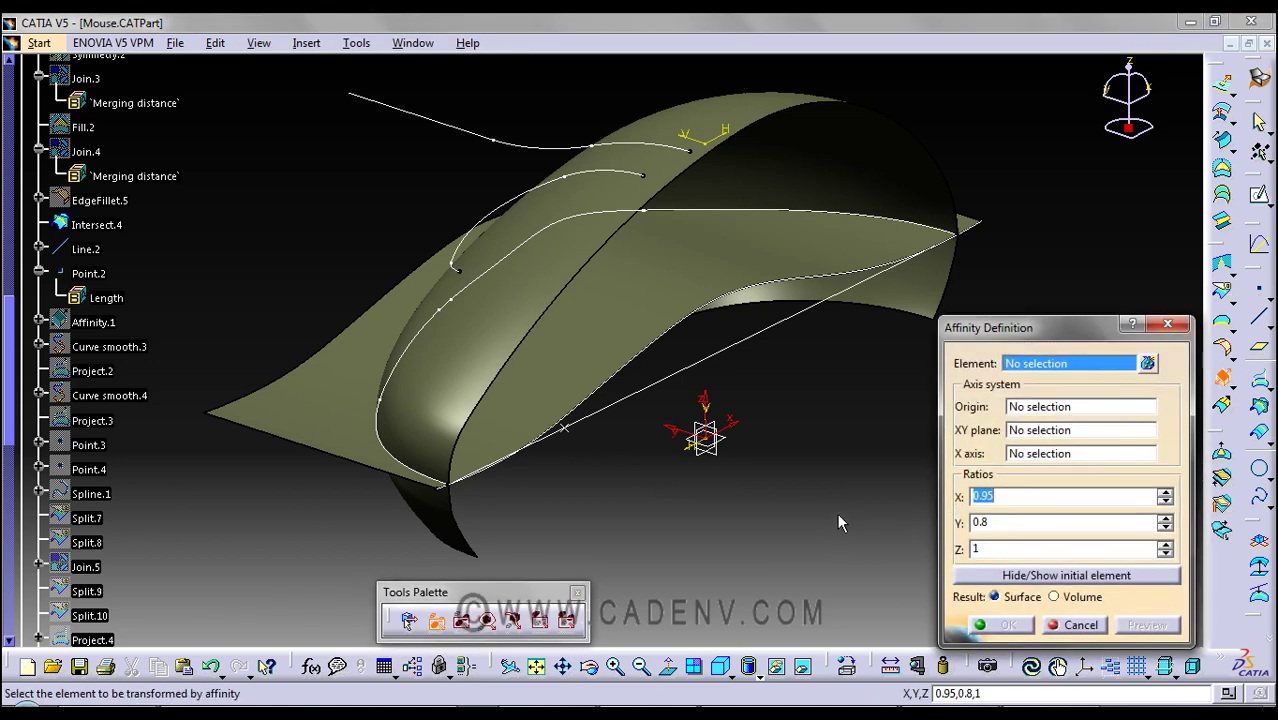
click(997, 522)
middle_drag(442, 357, 624, 345)
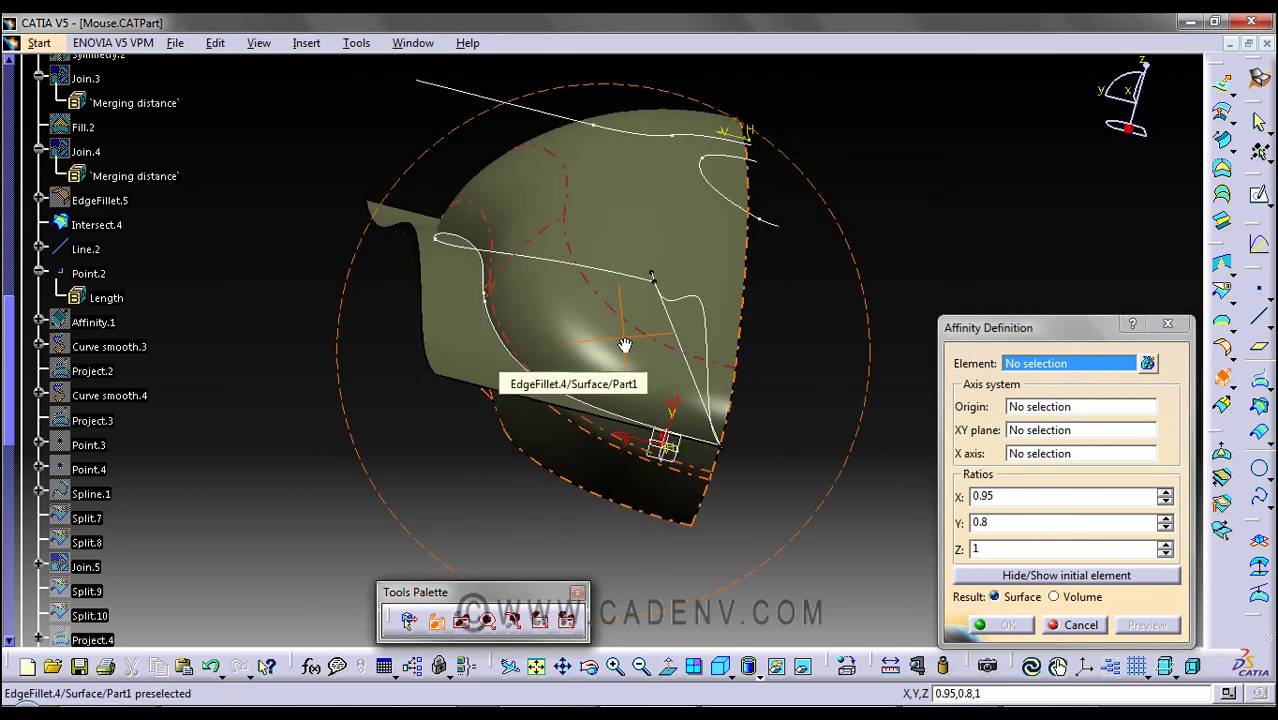
click(493, 287)
middle_drag(490, 285, 579, 461)
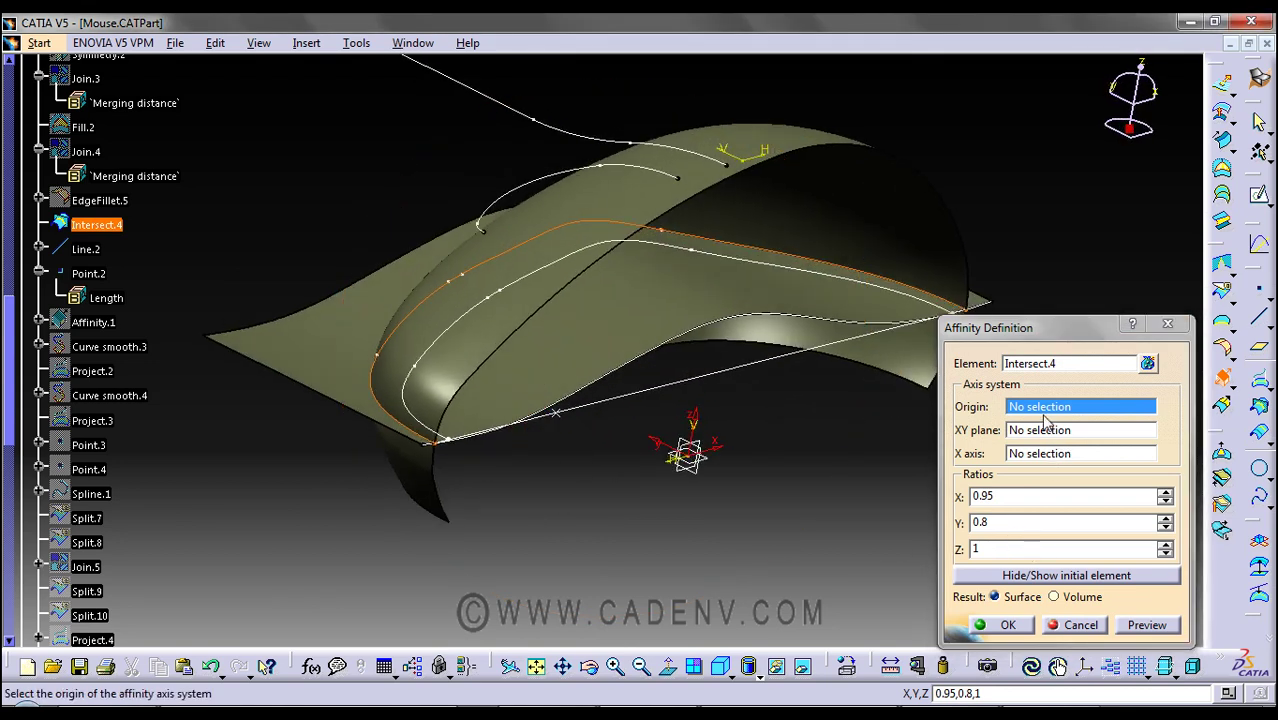
click(557, 416)
middle_drag(555, 470, 710, 456)
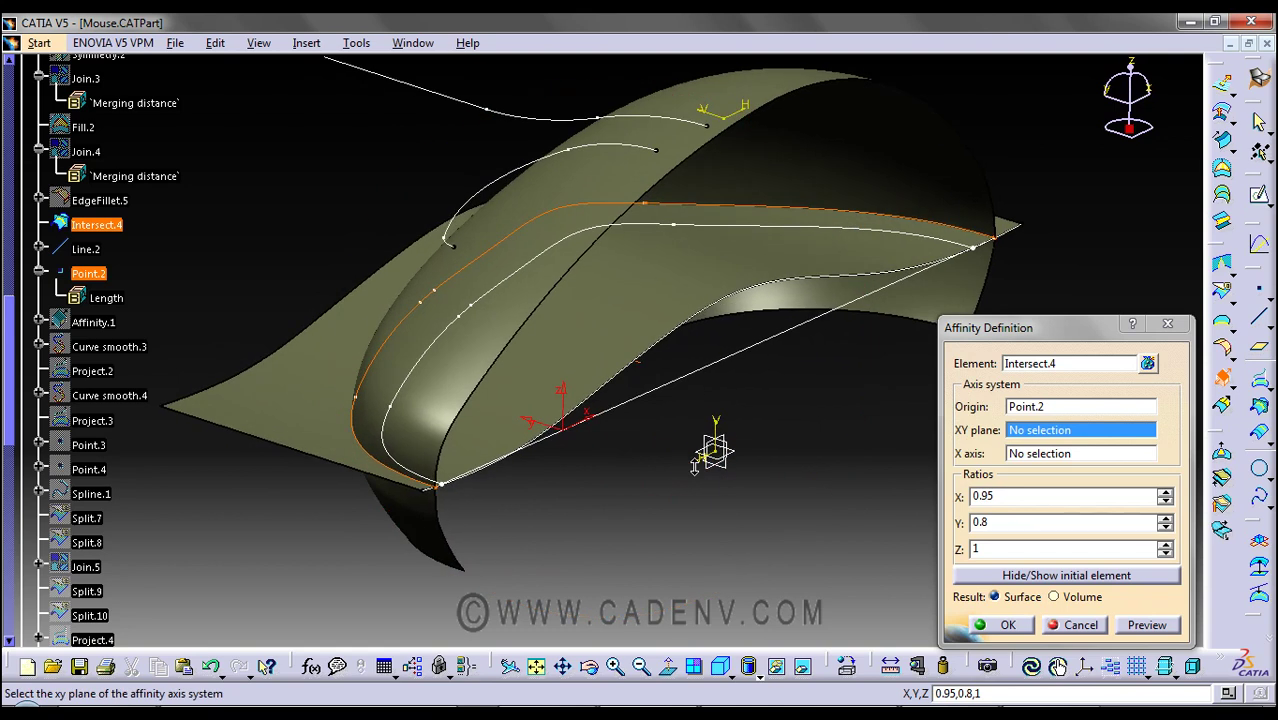
middle_drag(496, 294, 725, 395)
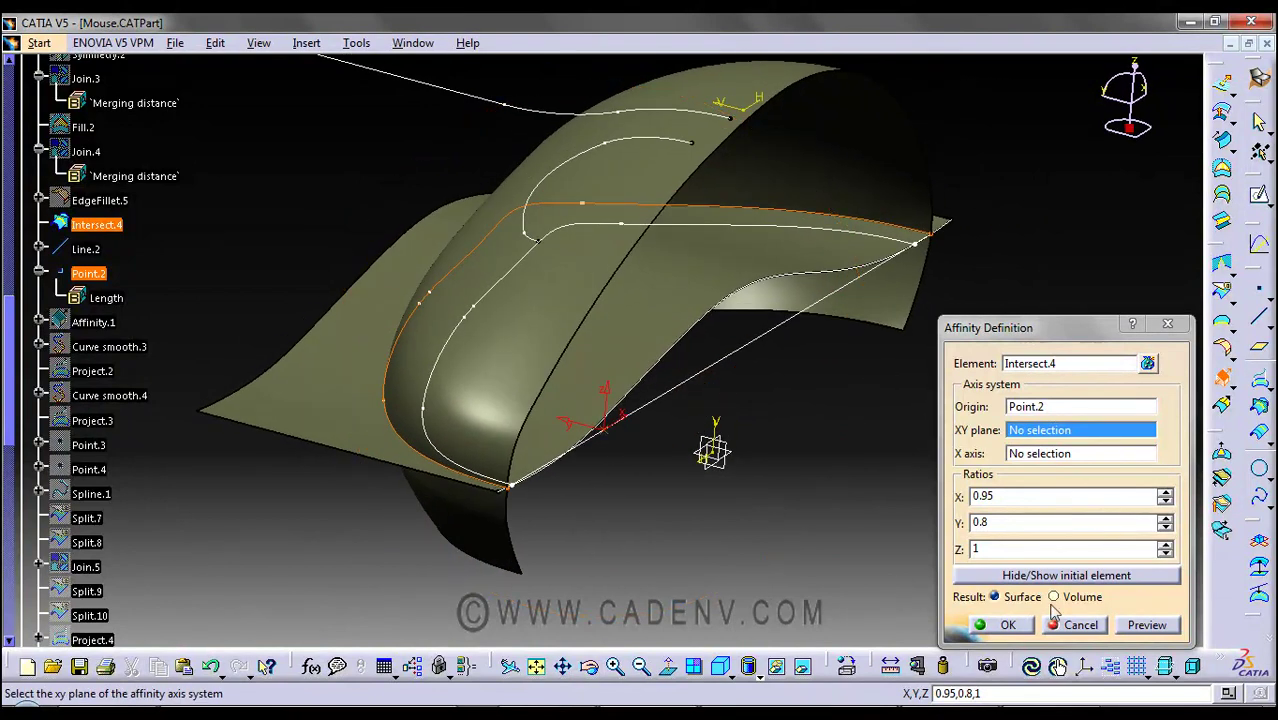
click(1008, 625)
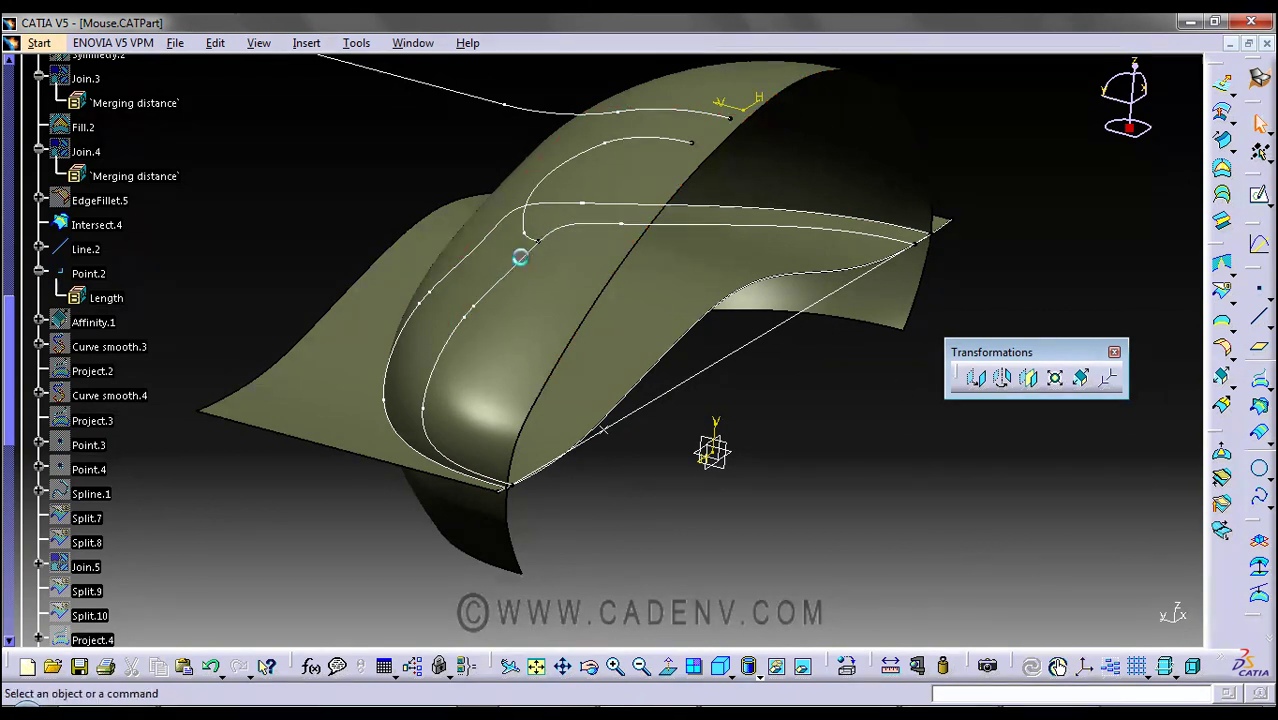
Delete the newly created affinity curve and show the original Affinity.1 curve again
key(Delete)
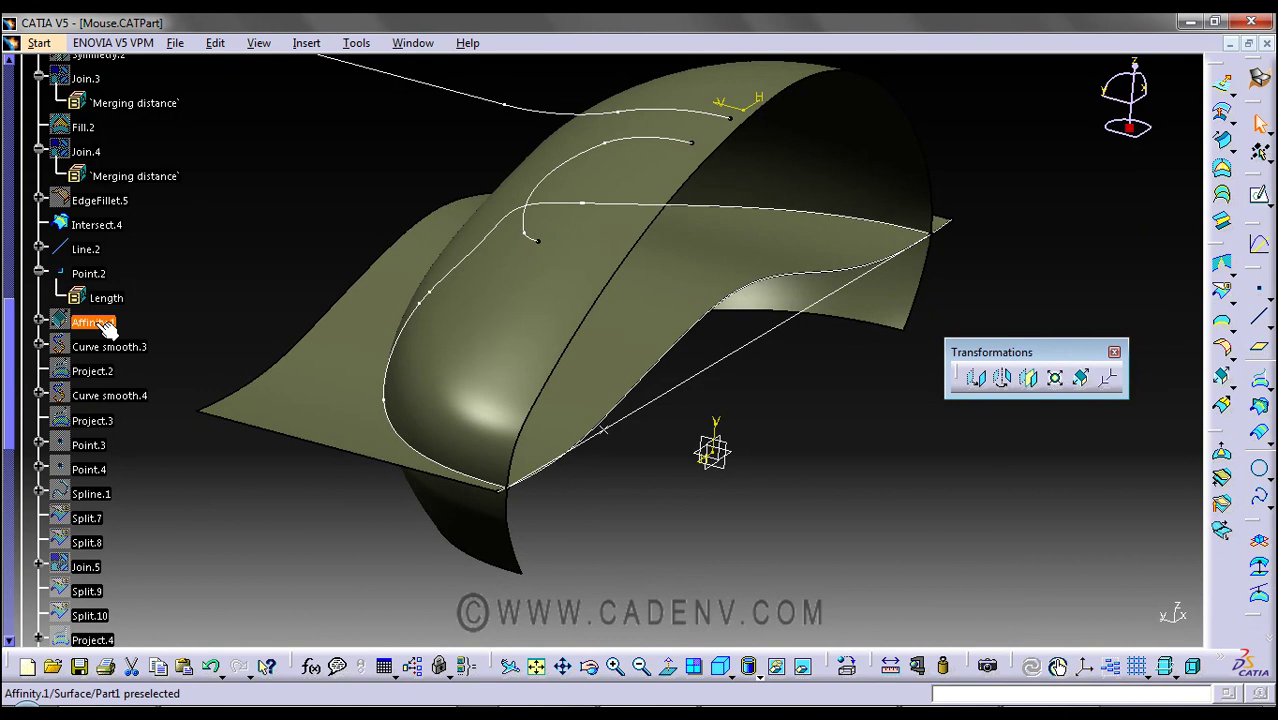
mouse_move(803, 452)
middle_down()
mouse_move(787, 471)
mouse_move(822, 443)
mouse_move(810, 467)
middle_up()
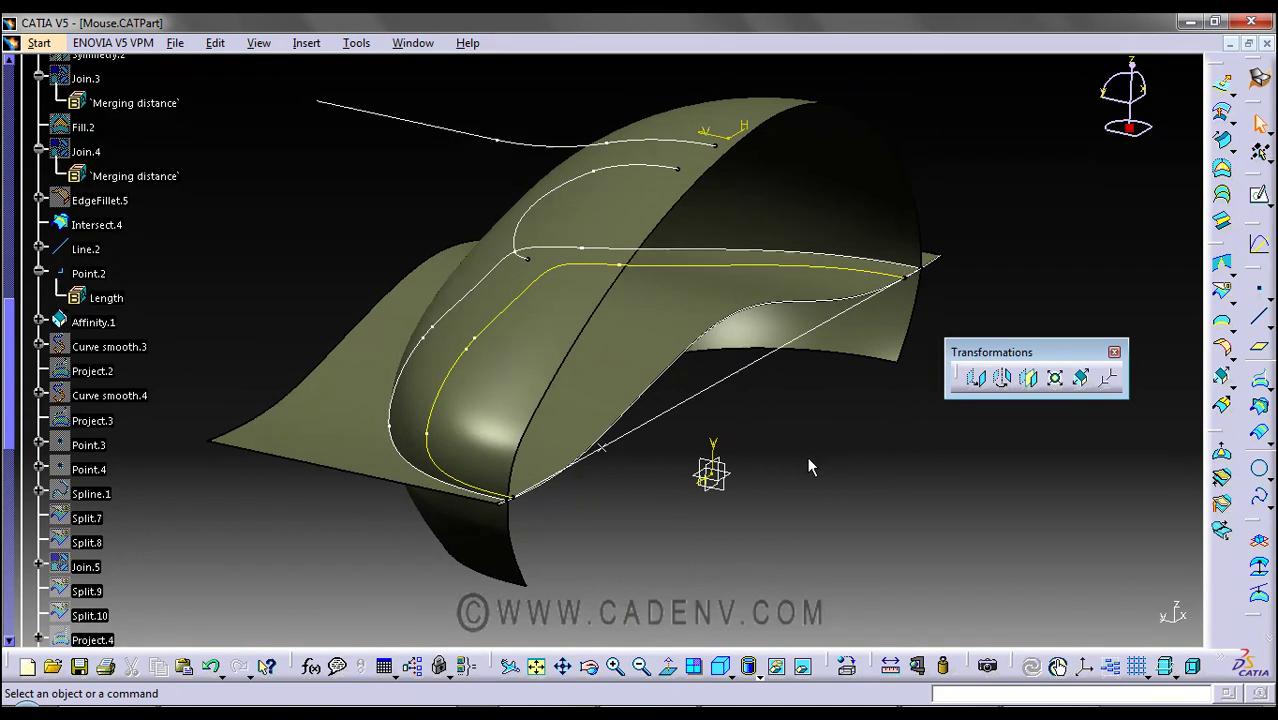